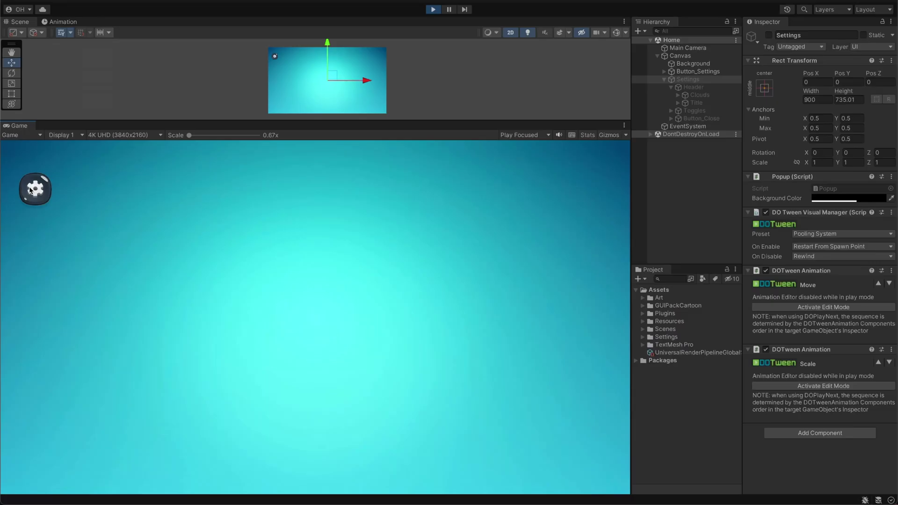
Open the settings popup in the running Home scene.
left_click(32, 189)
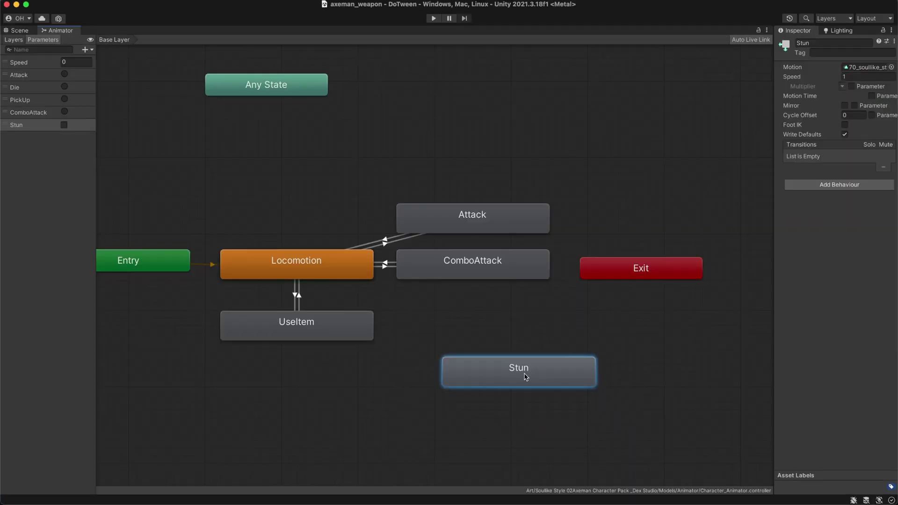
Place the Stun state beside UseItem in the Animator graph and connect it with Locomotion by transitions in both directions.
left_click_drag(523, 377, 471, 333)
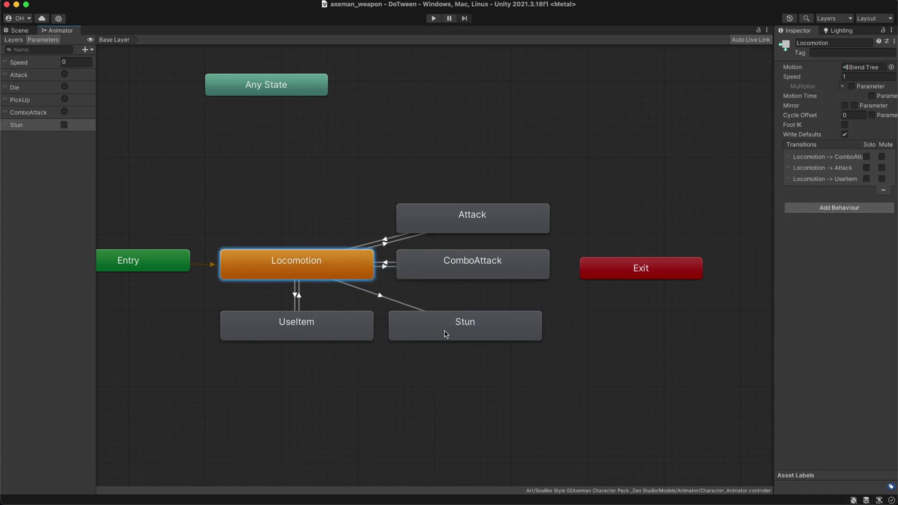
right_click(487, 327)
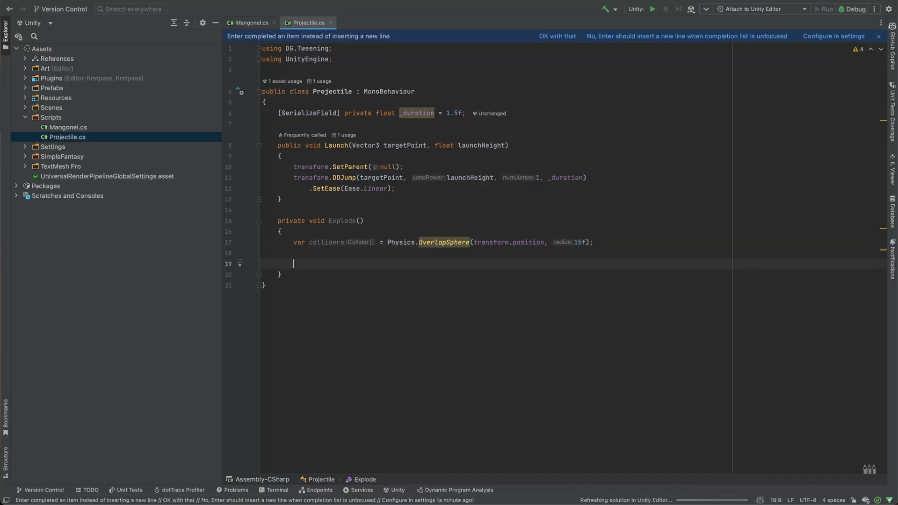
In Projectile.cs in the code editor, insert a loop over colliders in the Explode method from the completion for "colliders.fo".
type("colliders.fo")
key("Return")
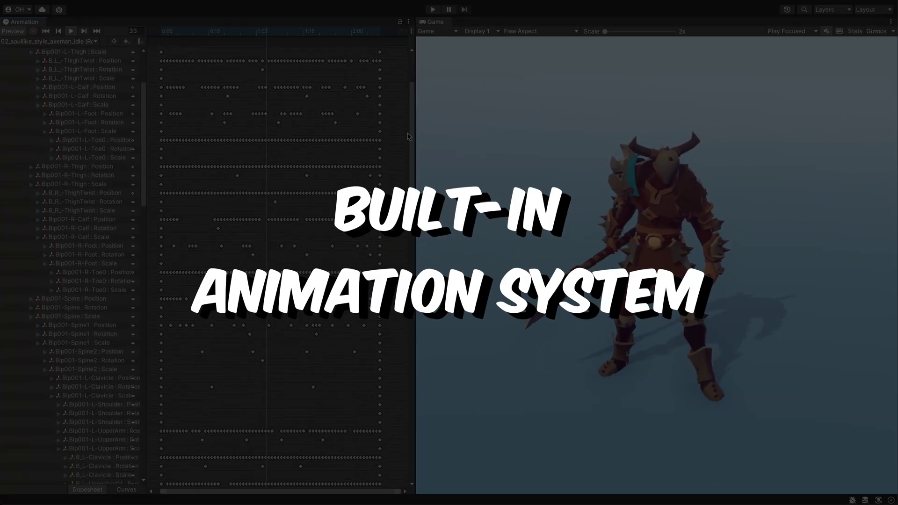
left_click_drag(408, 136, 395, 395)
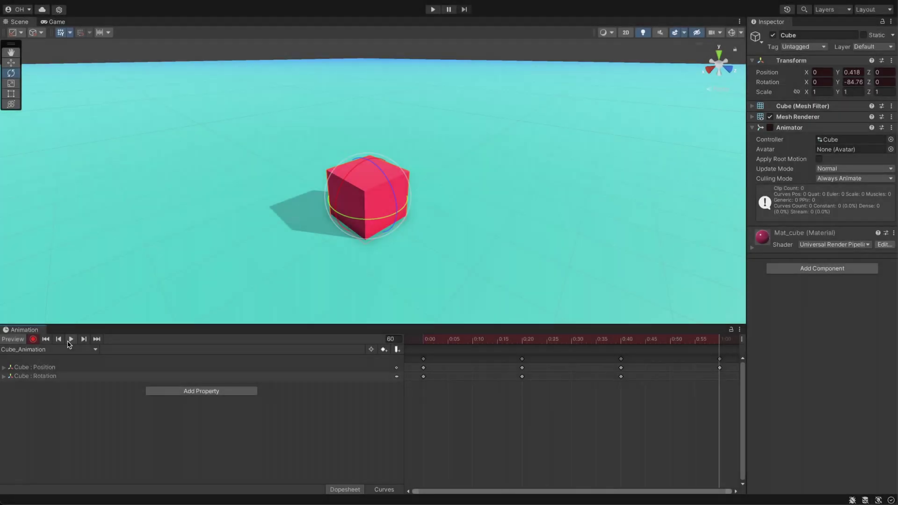
Preview Cube_Animation, and key the cube's uniform scale at about 1.47 on frame 40.
left_click(70, 339)
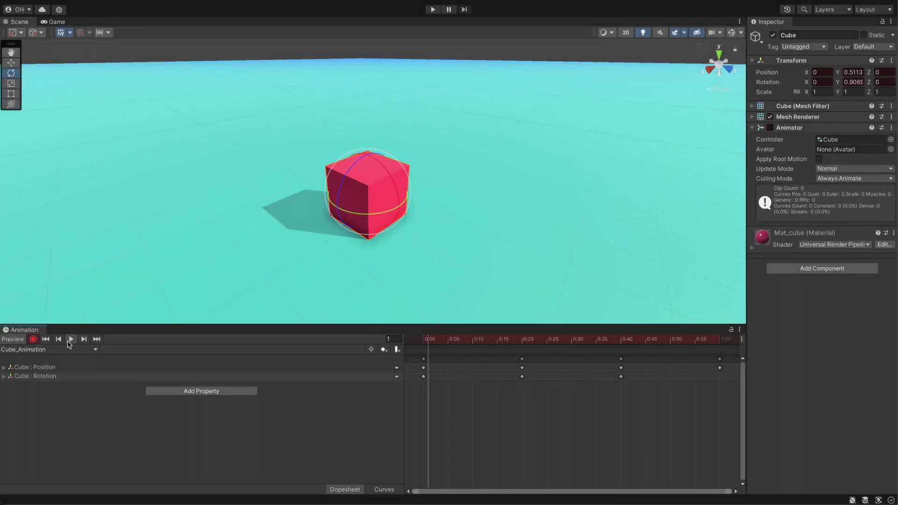
left_click_drag(523, 342, 620, 343)
left_click(368, 134)
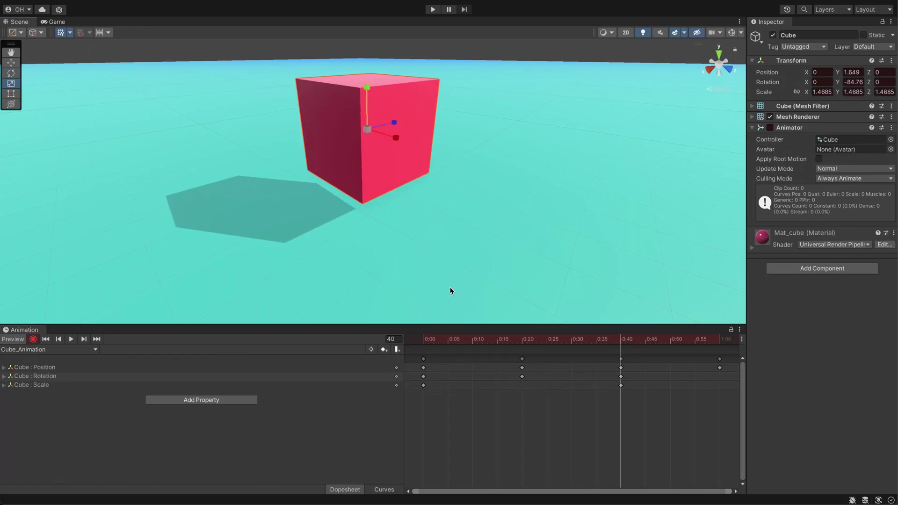
Play back Cube_Animation from its first frame to check the scaling.
left_click(424, 348)
left_click(71, 339)
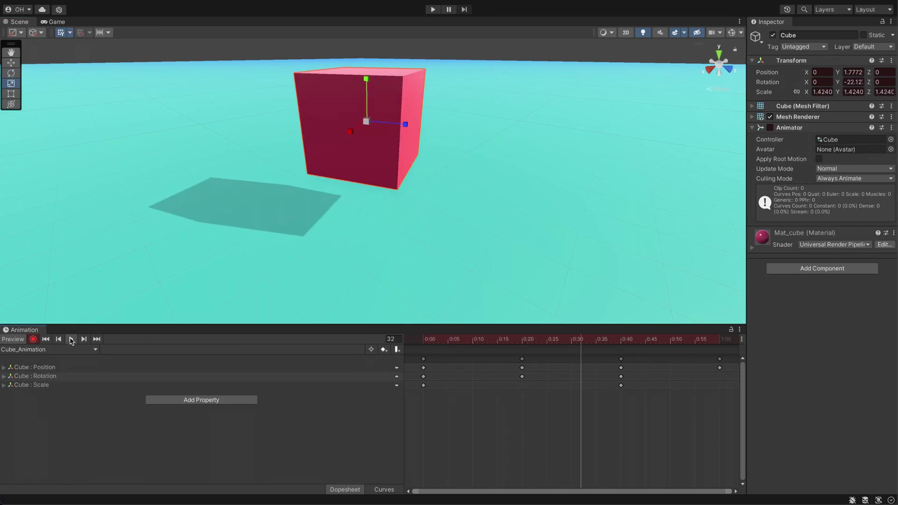
left_click(667, 341)
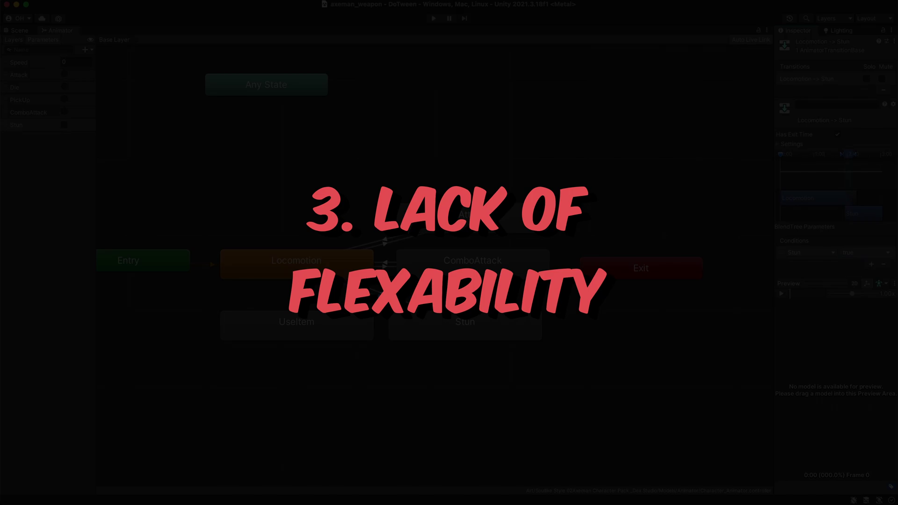
Add a Stun condition to the transition from Stun back to Locomotion.
left_click(870, 264)
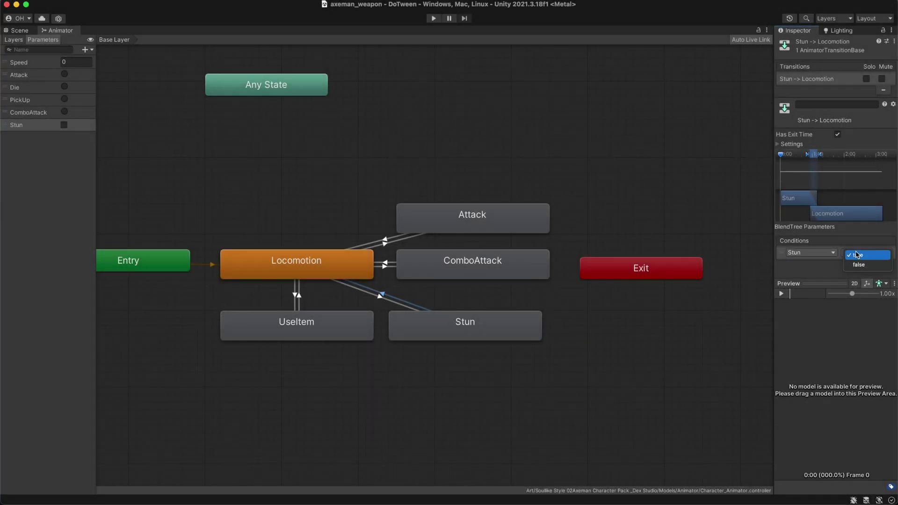
Begin a "transform.position = new" assignment in JumpCoroutine of SphereAnimation.cs, and run the ScriptAnimation scene in Unity.
double_click(346, 277)
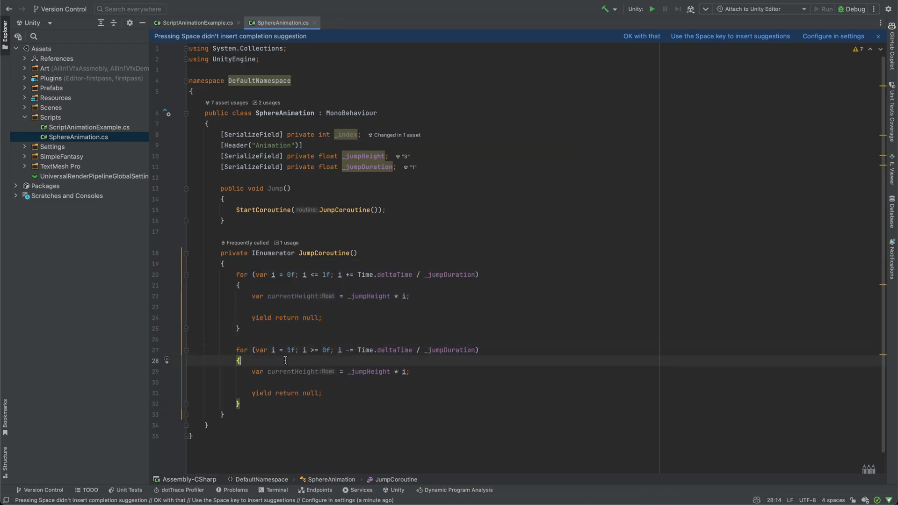
type("transform.position = new")
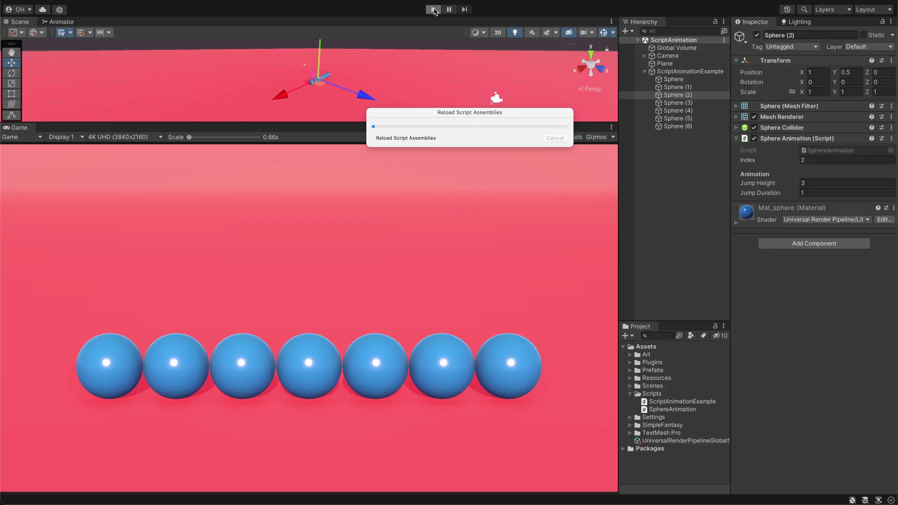
left_click(434, 9)
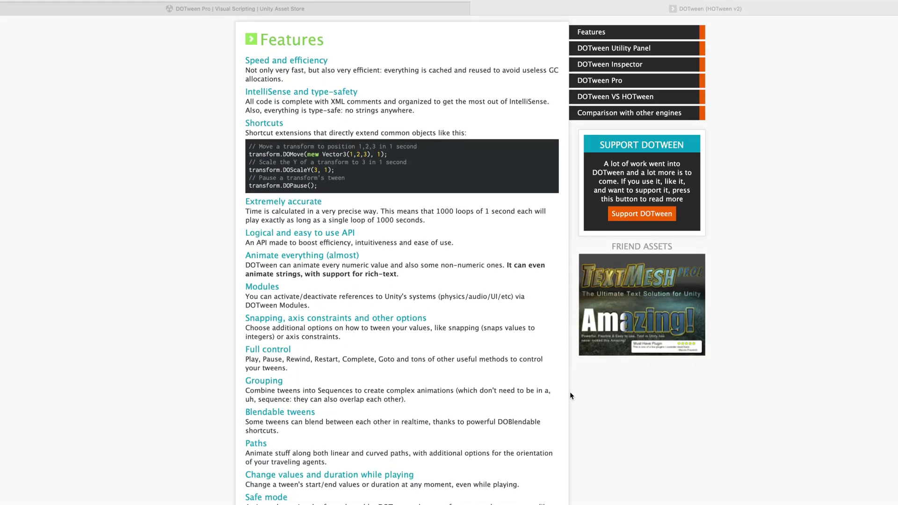
Read through the DOTween website's feature list down to the DOTween Pro and HOTween comparison sections.
scroll(570, 396, "down", 7)
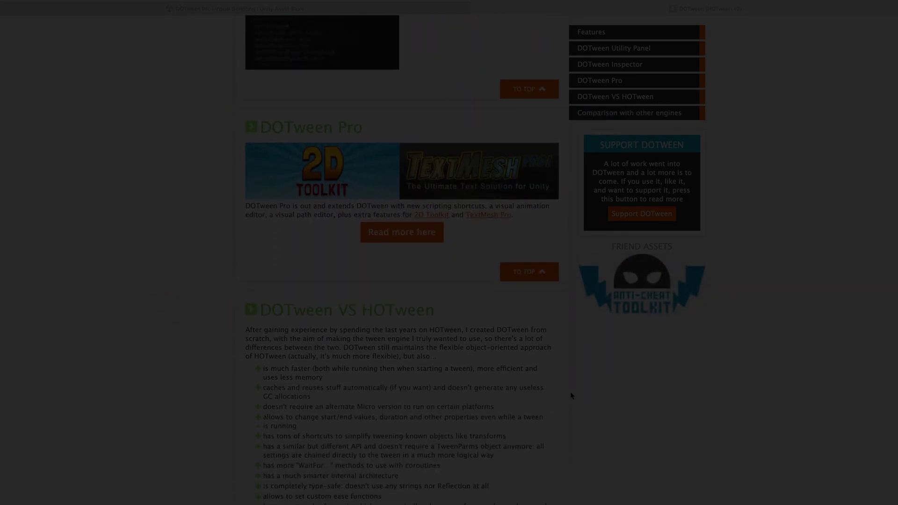
scroll(571, 396, "down", 7)
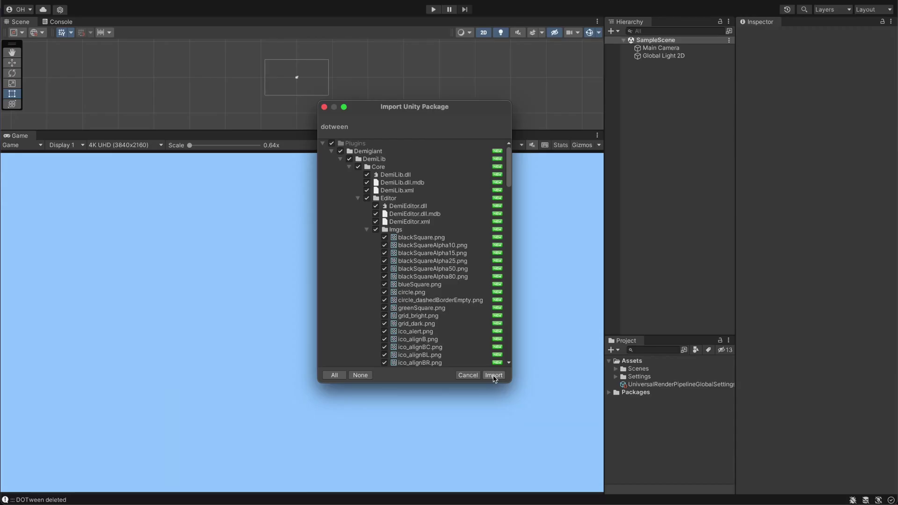
Import all files of the dotween package into the Unity project.
left_click(494, 376)
left_click_drag(488, 111, 418, 214)
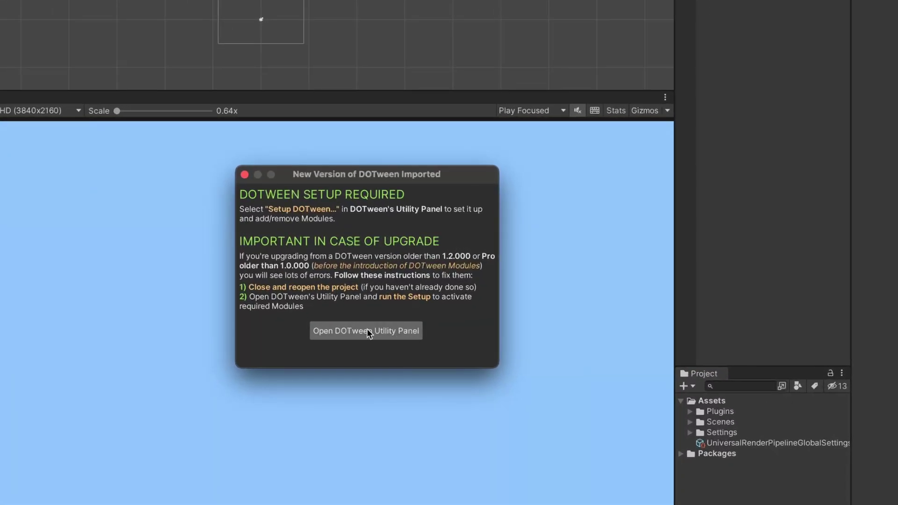
Run the DOTween setup with the Audio, Physics, Physics2D, Sprites and UI modules enabled and all external asset modules disabled.
left_click(368, 333)
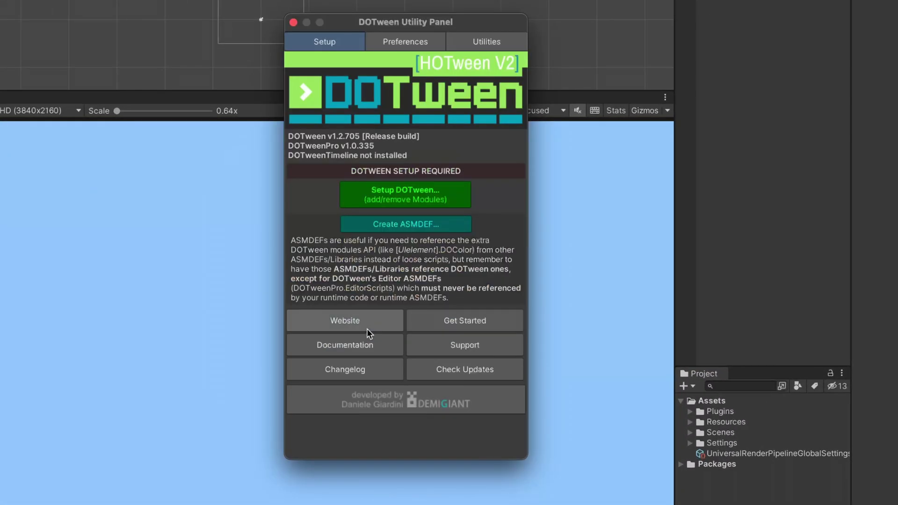
left_click(395, 201)
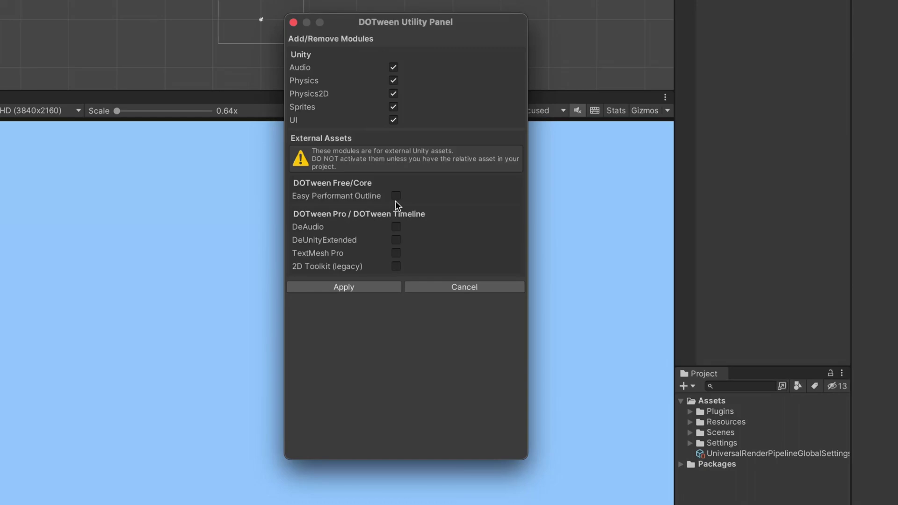
left_click(348, 288)
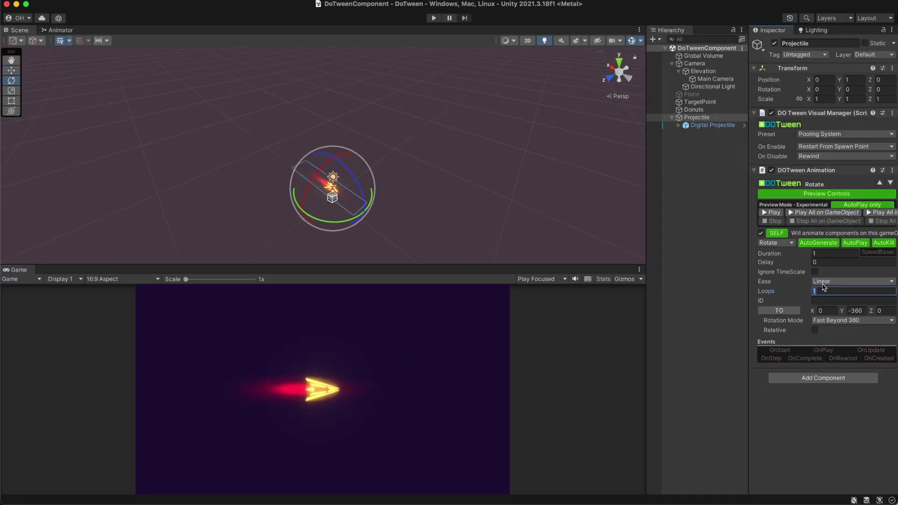
Preview the Rotate tween on the Projectile alone, and on all projectiles in the scene together.
left_click(774, 213)
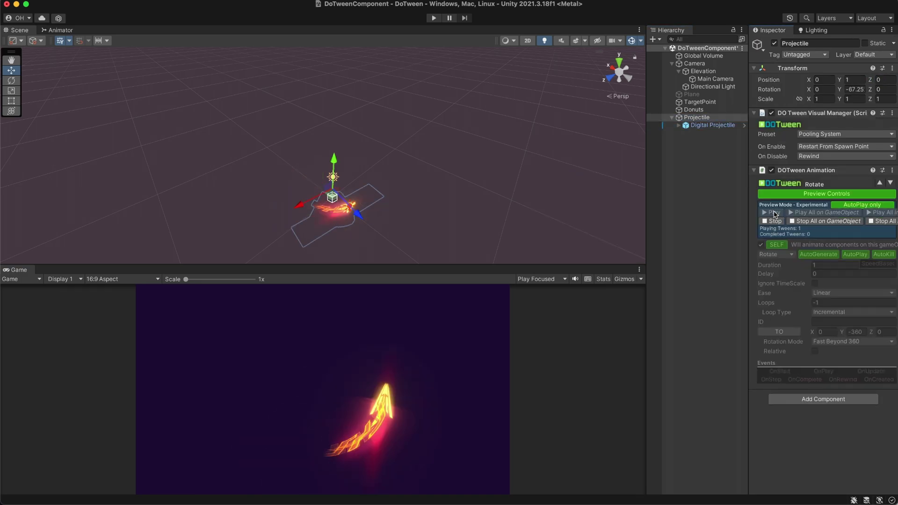
left_click(774, 220)
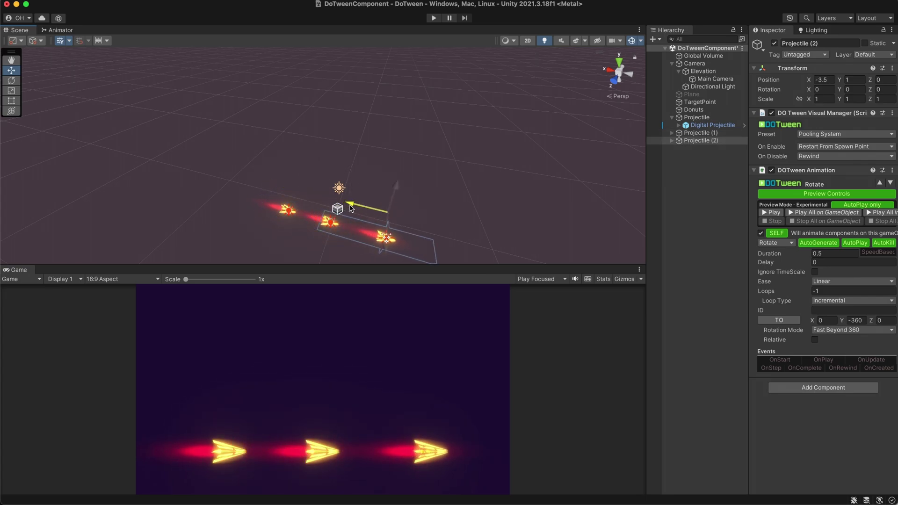
left_click(881, 212)
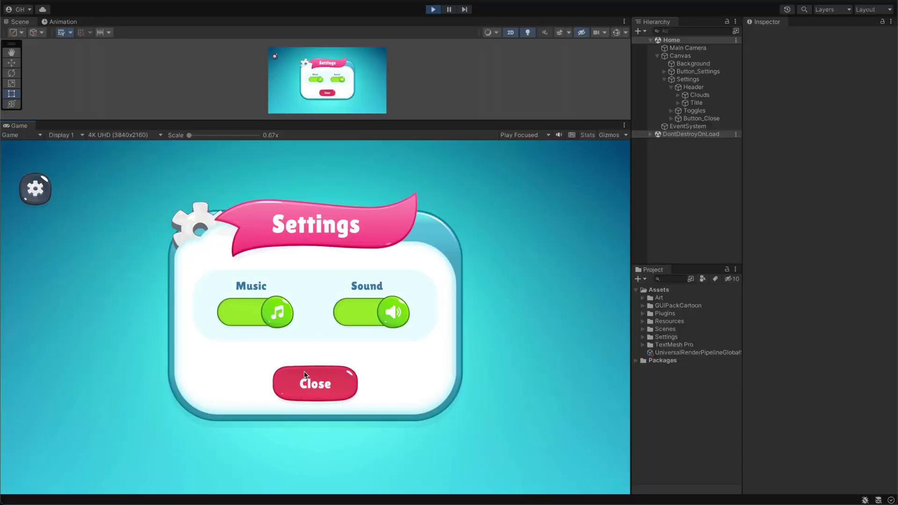
Test the settings popup in the running game by closing it and reopening it with the gear.
left_click(305, 374)
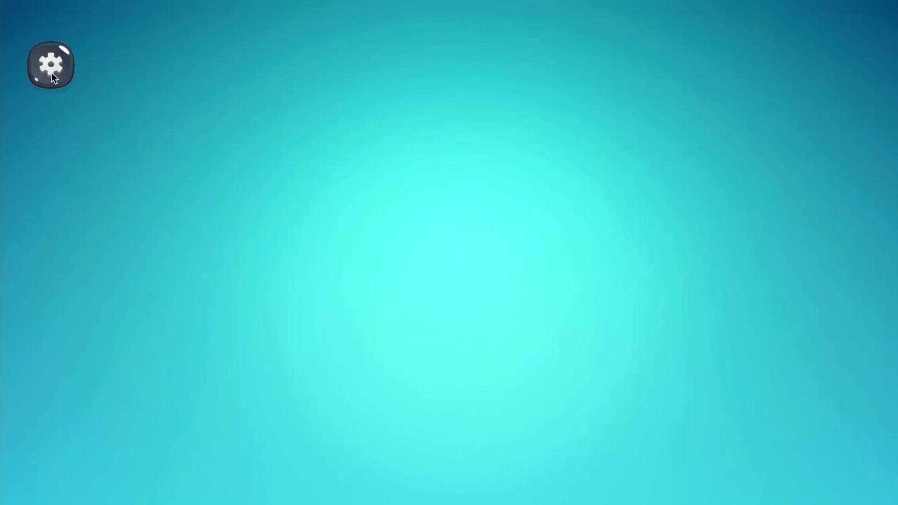
left_click(51, 70)
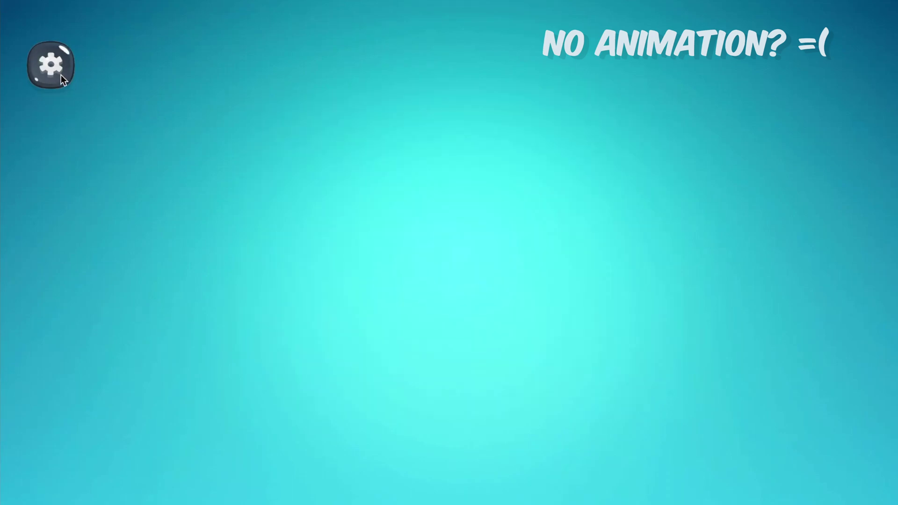
left_click(56, 71)
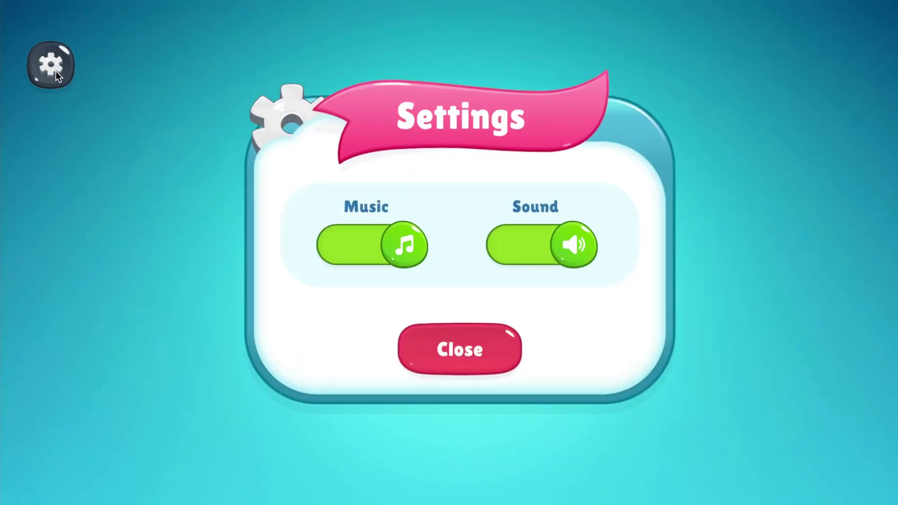
left_click(43, 66)
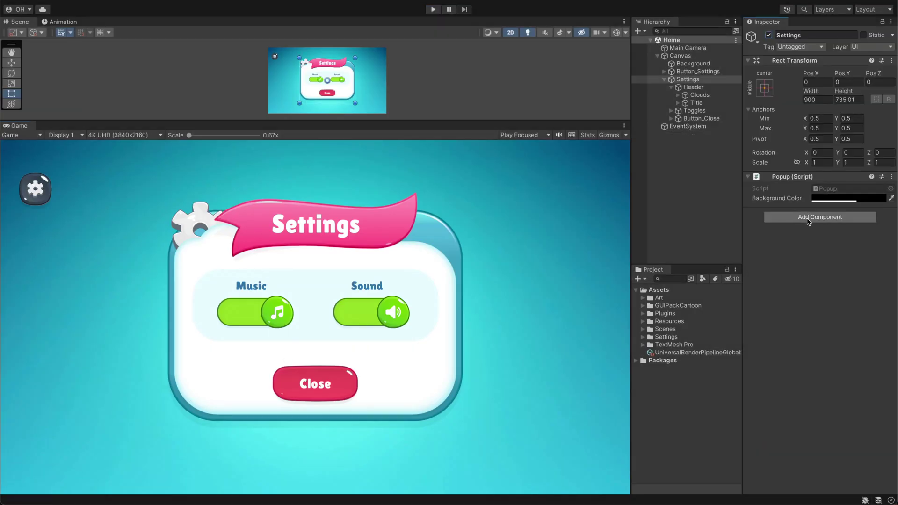
Add a DOTween Animation component to the Settings object and set its animation type to Move.
left_click(808, 217)
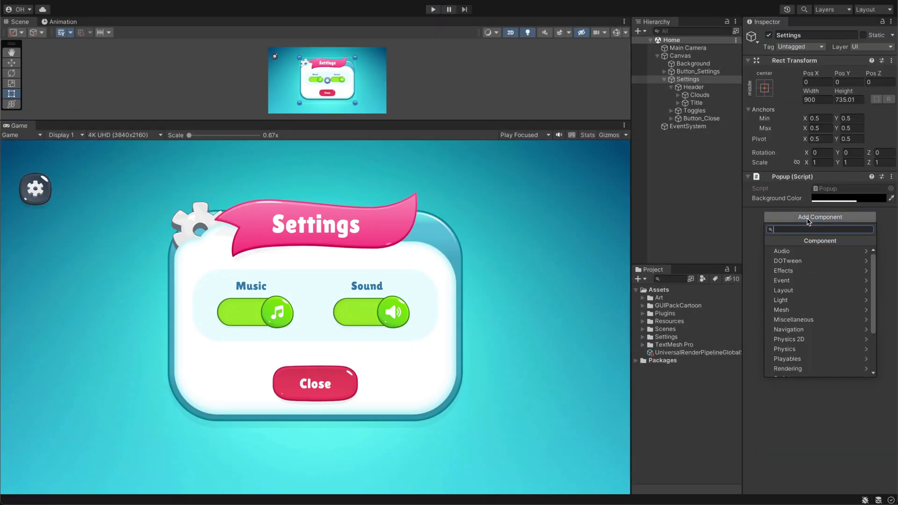
type("DoTwe")
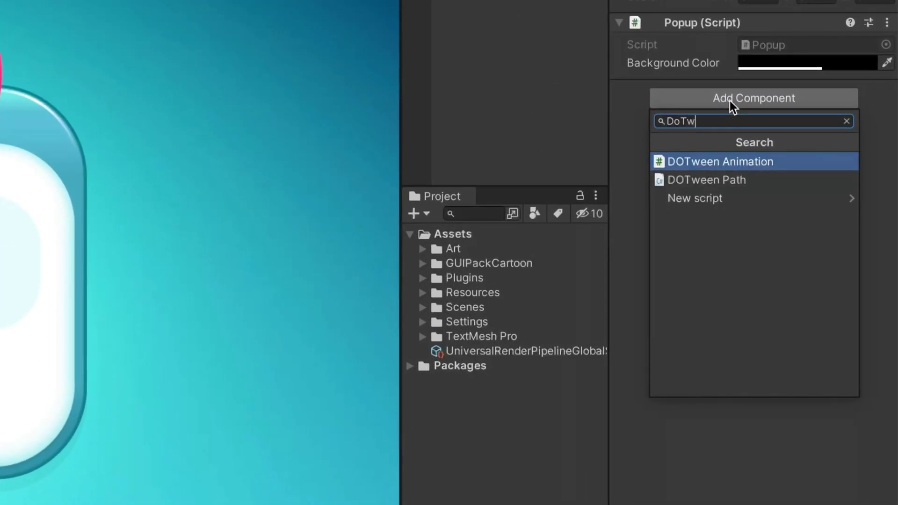
left_click(712, 157)
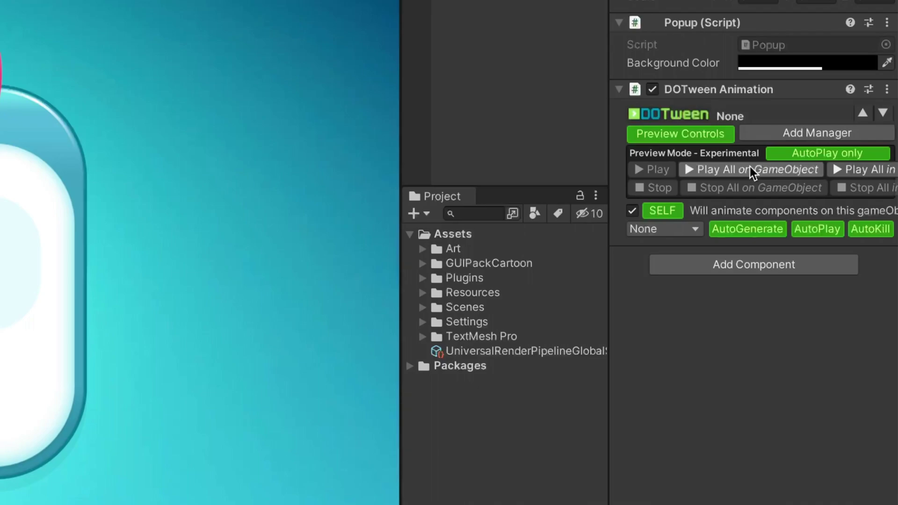
left_click(689, 230)
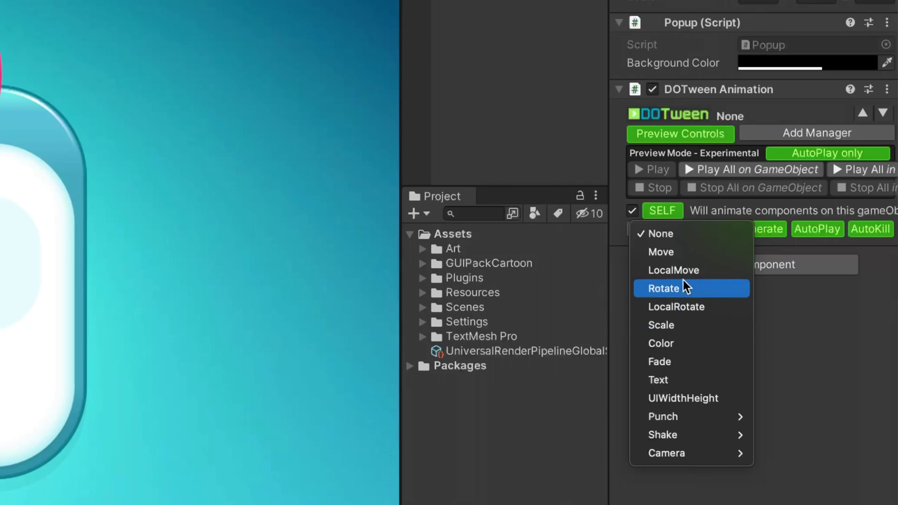
left_click(681, 250)
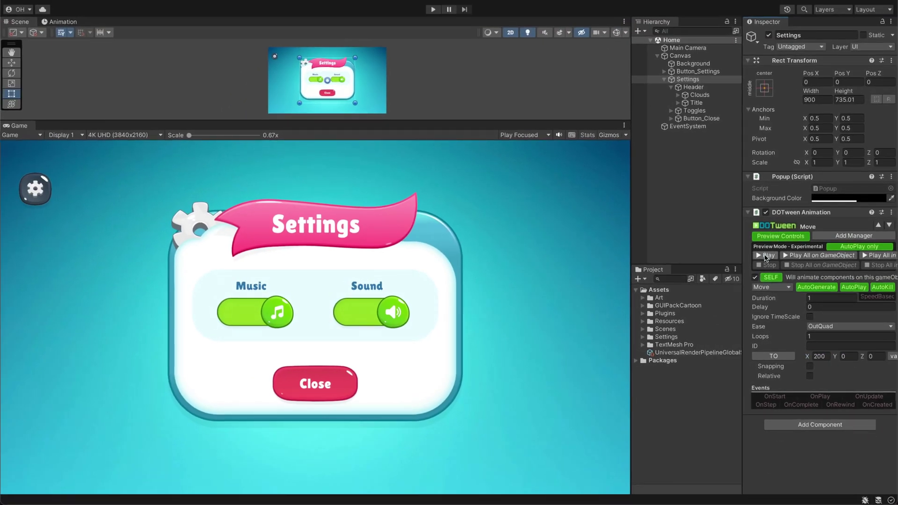
Preview the Move tween of the Settings popup twice, stopping the playback each time.
left_click(766, 255)
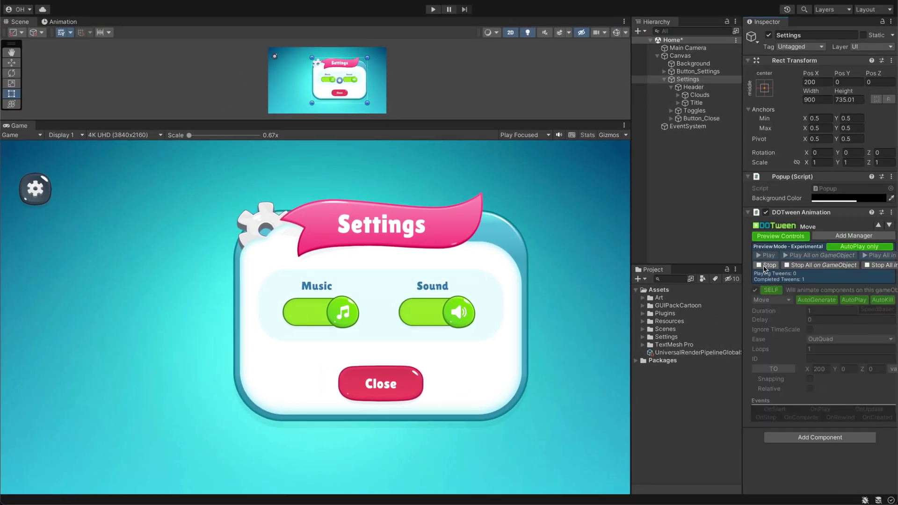
left_click(766, 265)
left_click(766, 255)
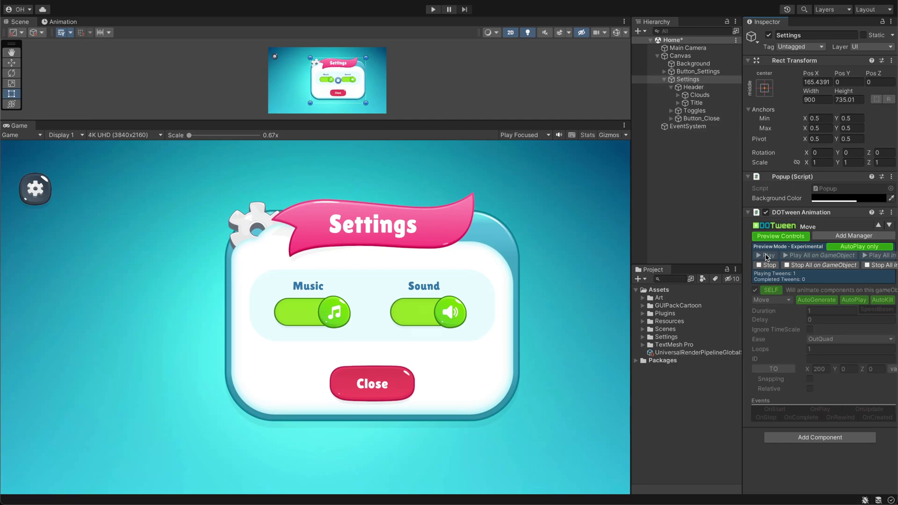
left_click(767, 266)
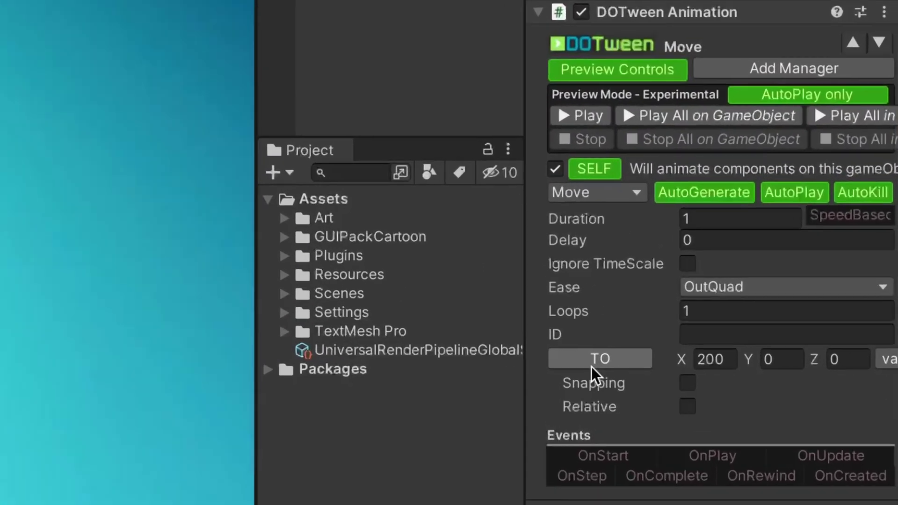
Switch the direction of the Settings popup's Move tween to FROM.
left_click(775, 357)
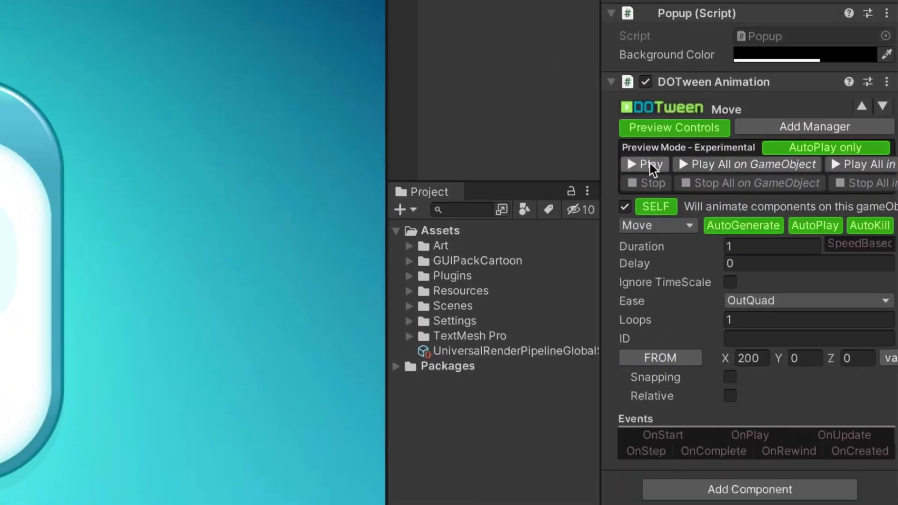
Preview the Settings popup's Move tween with the FROM value at X 200, replaying it and stopping the playback.
left_click(575, 112)
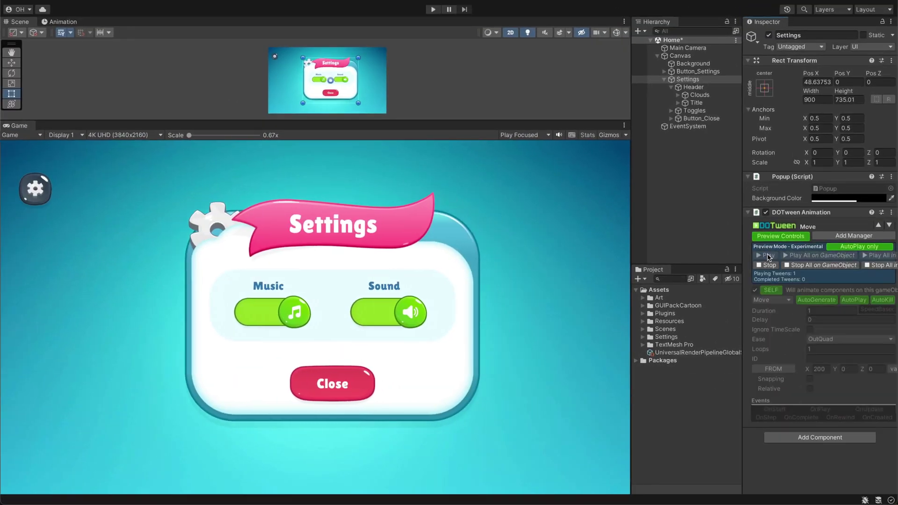
left_click(767, 267)
left_click(766, 255)
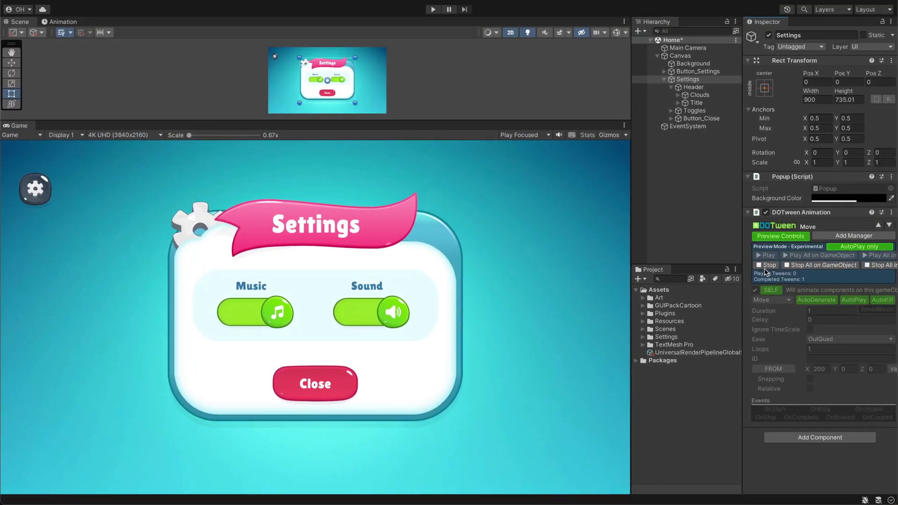
left_click(766, 265)
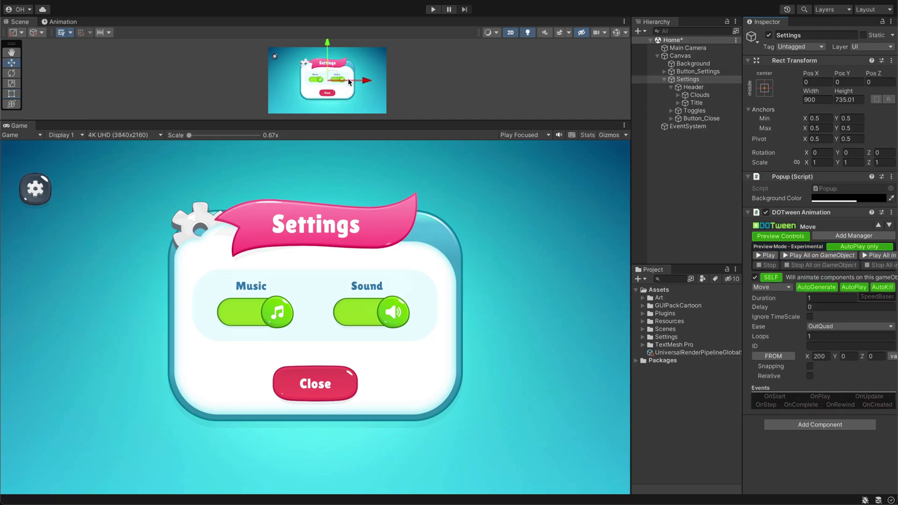
Slide the Settings popup off the canvas's left side to find its starting position and set the Move tween's FROM X to -1503.
left_click_drag(367, 82, 268, 83)
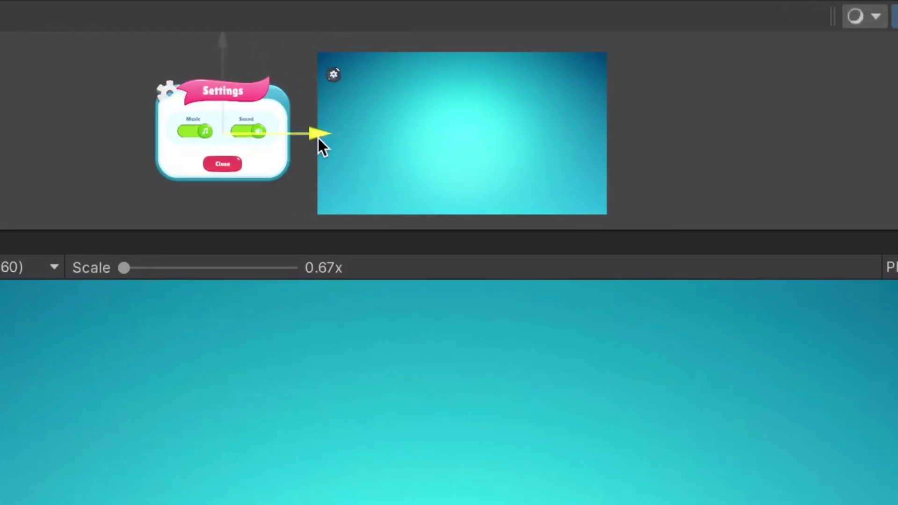
mouse_move(318, 139)
left_mouse_down()
mouse_move(338, 139)
mouse_move(329, 138)
left_mouse_up()
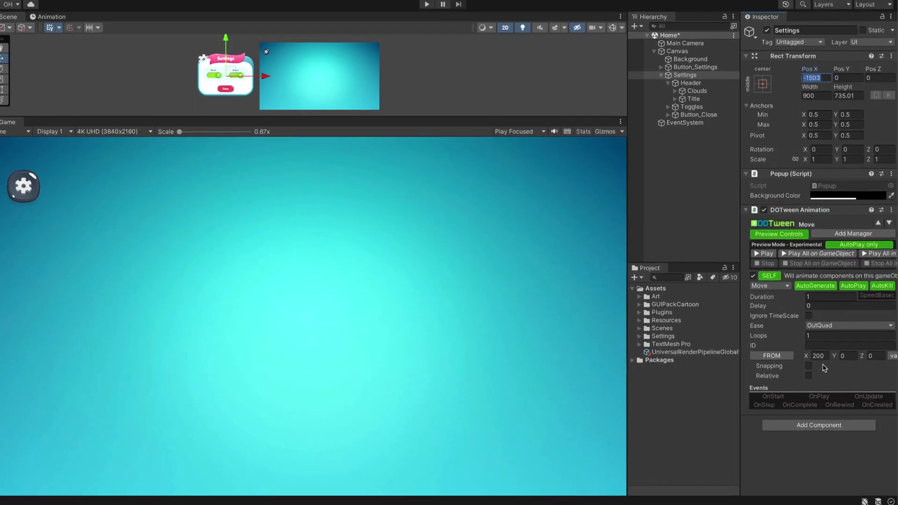
left_click(819, 368)
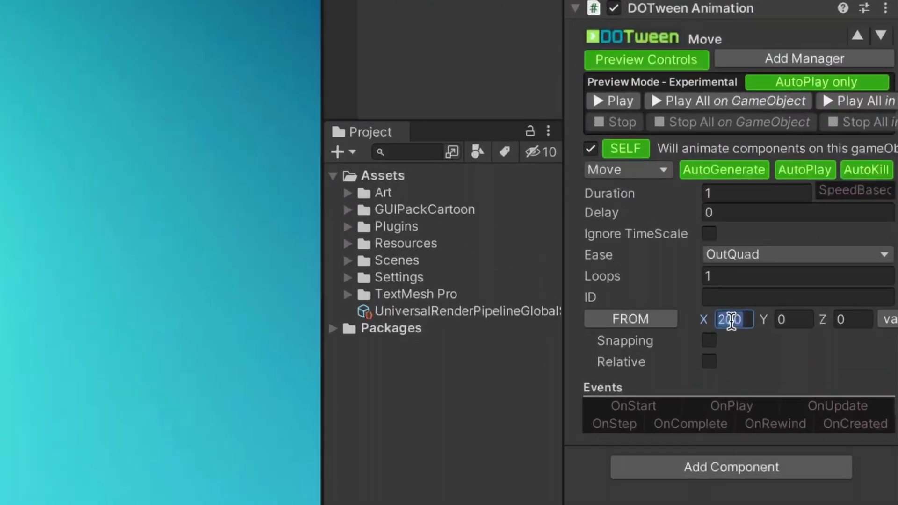
type("-1503")
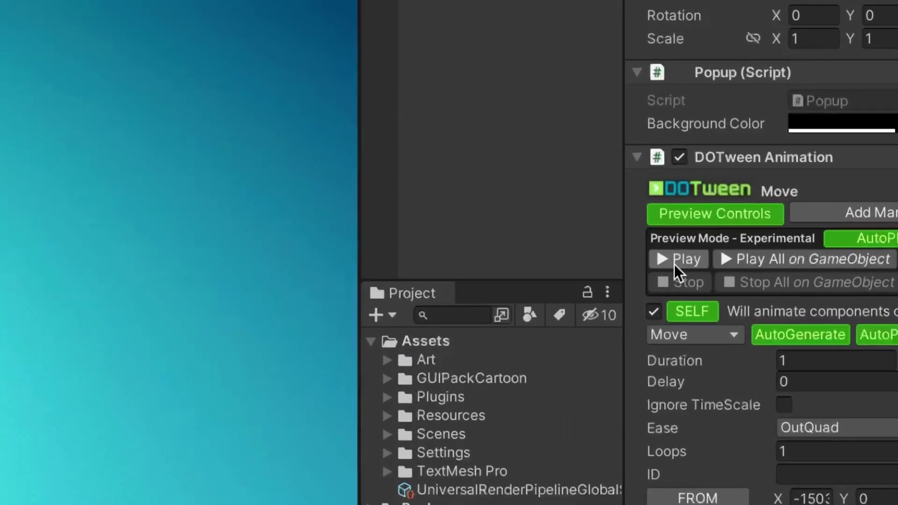
Preview the Move tween with its off-screen start and set its duration to 0.4.
left_click(767, 257)
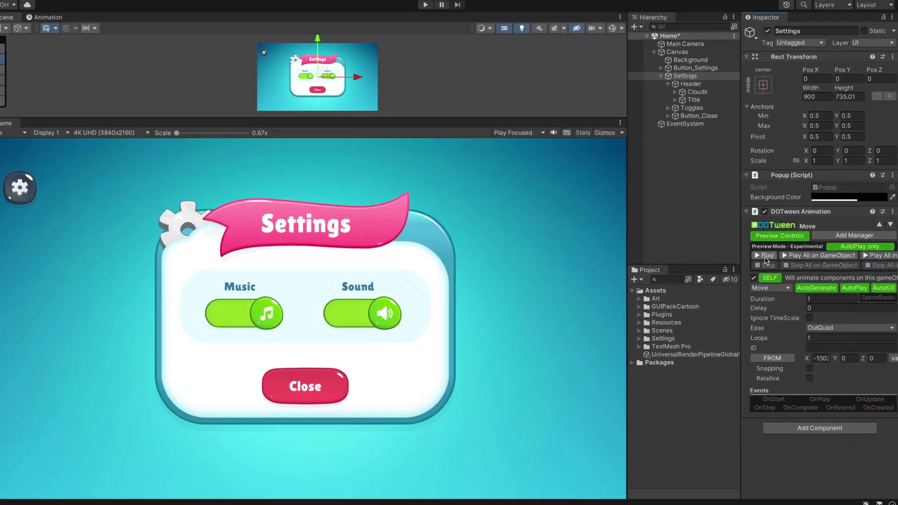
left_click(766, 257)
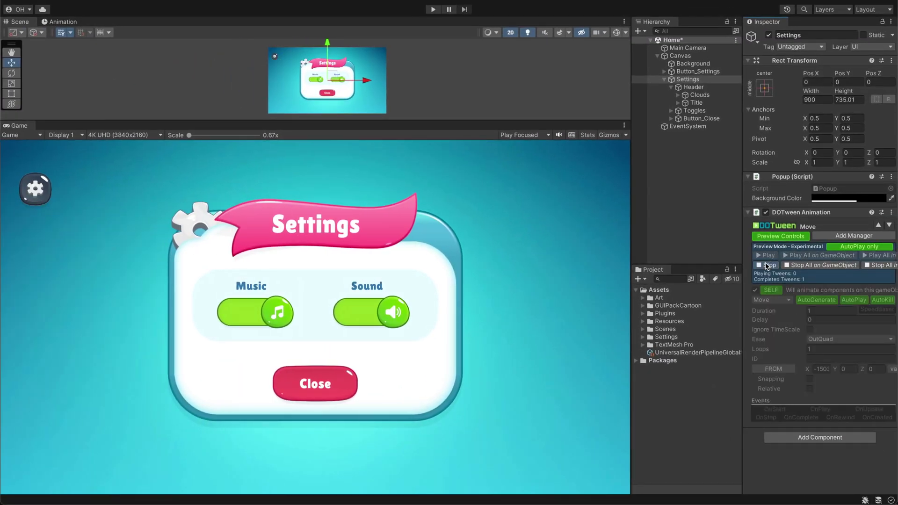
left_click(767, 265)
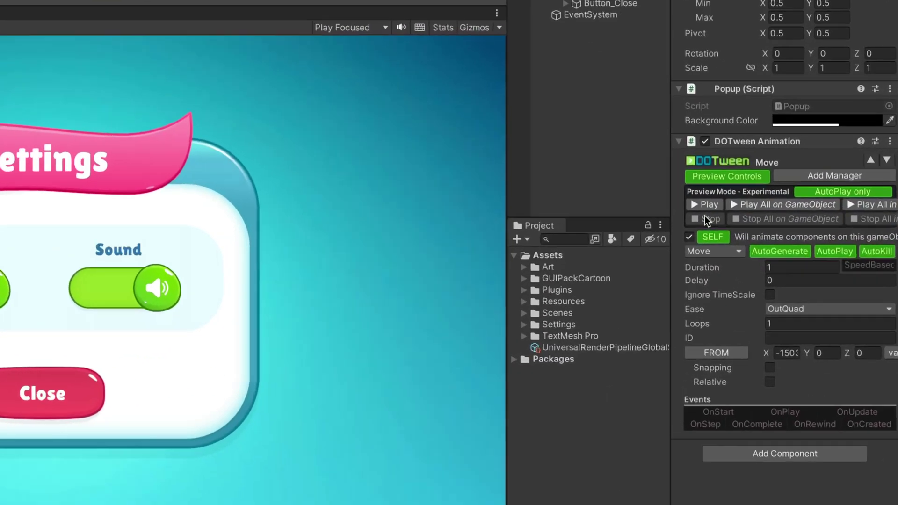
left_click(757, 298)
type("0.4")
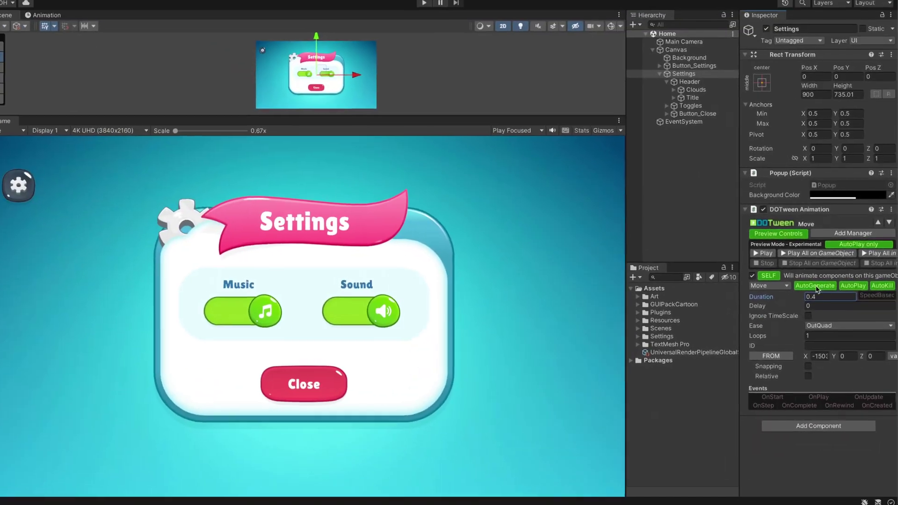
Add a second DOTween Animation component to the Settings object, with animation type Scale and direction FROM.
left_click(731, 497)
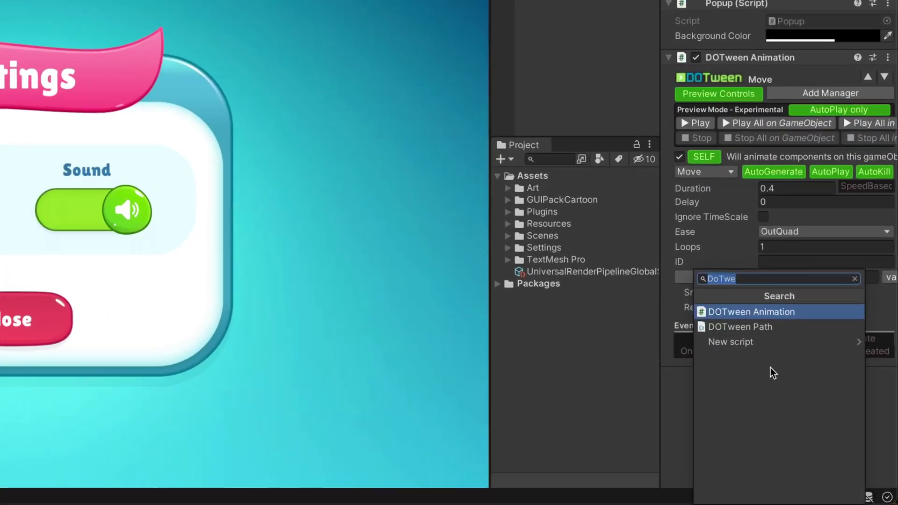
left_click(774, 312)
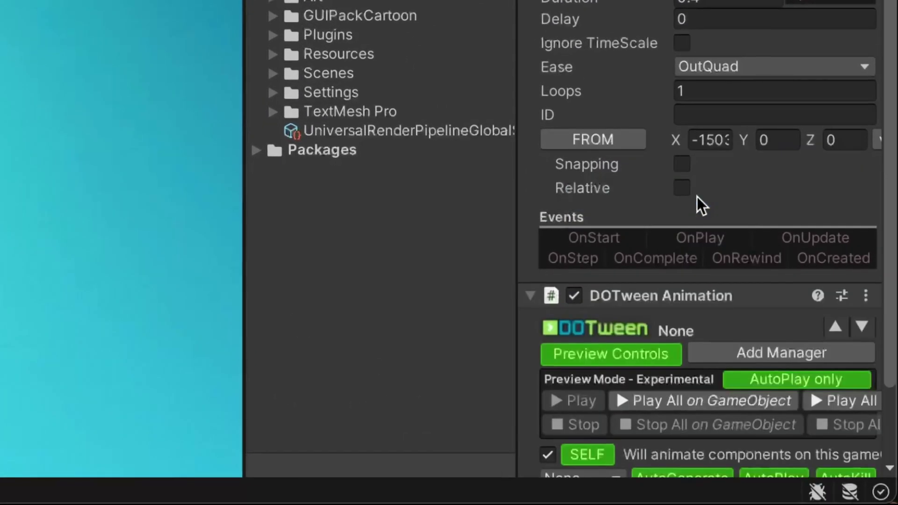
scroll(748, 374, "down", 3)
left_click(697, 443)
left_click(613, 271)
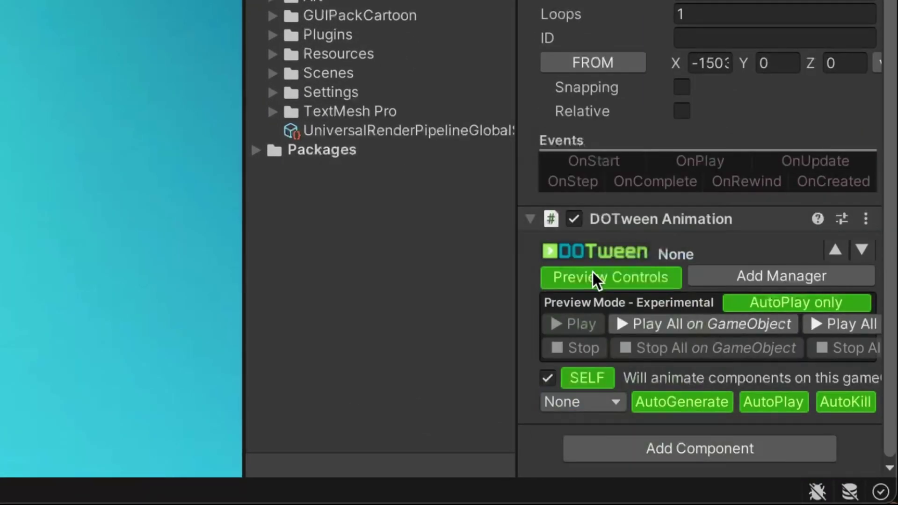
scroll(627, 262, "down", 5)
left_click(594, 283)
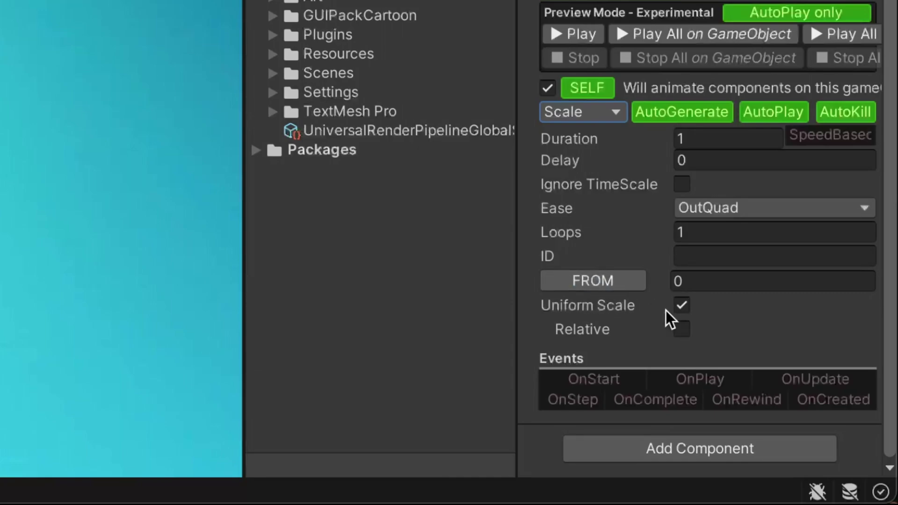
Turn off Uniform Scale for the Scale tween and set its FROM values to X 1.2, Y 0.6 and Z 1.
left_click(683, 306)
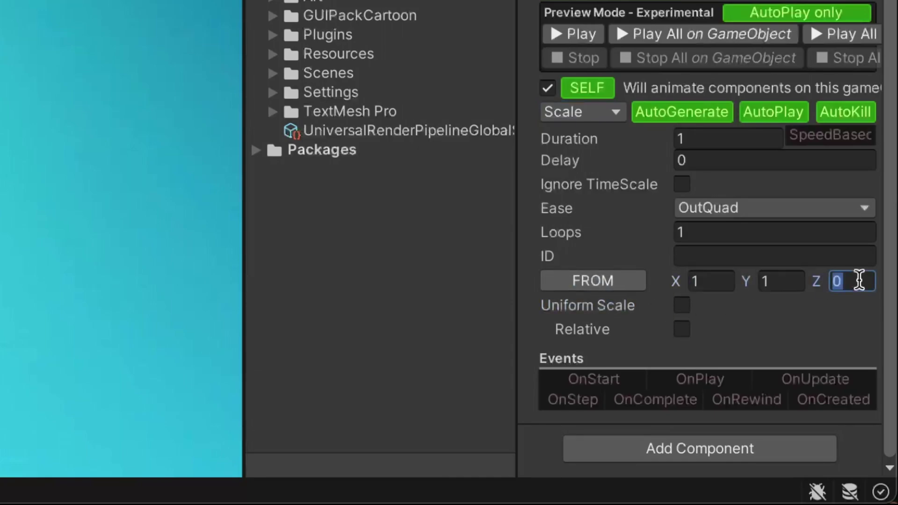
type("0.6")
left_click(720, 282)
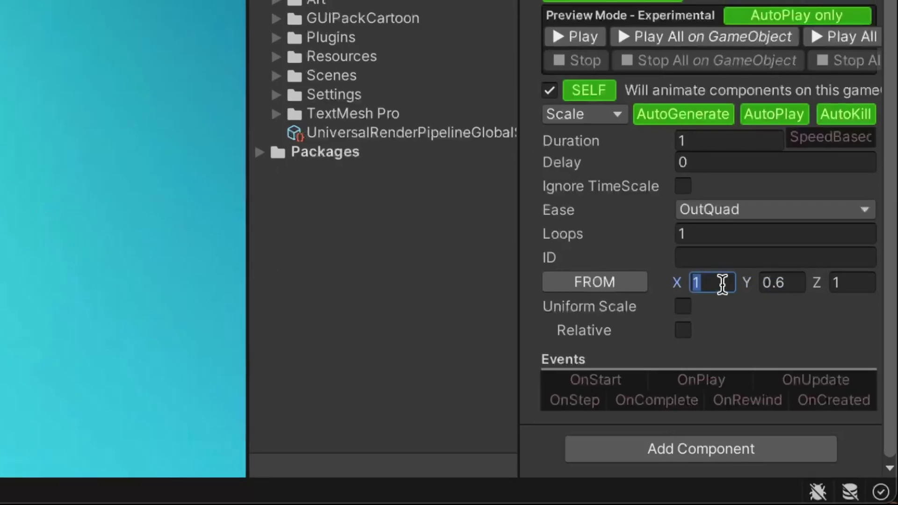
type("1.2")
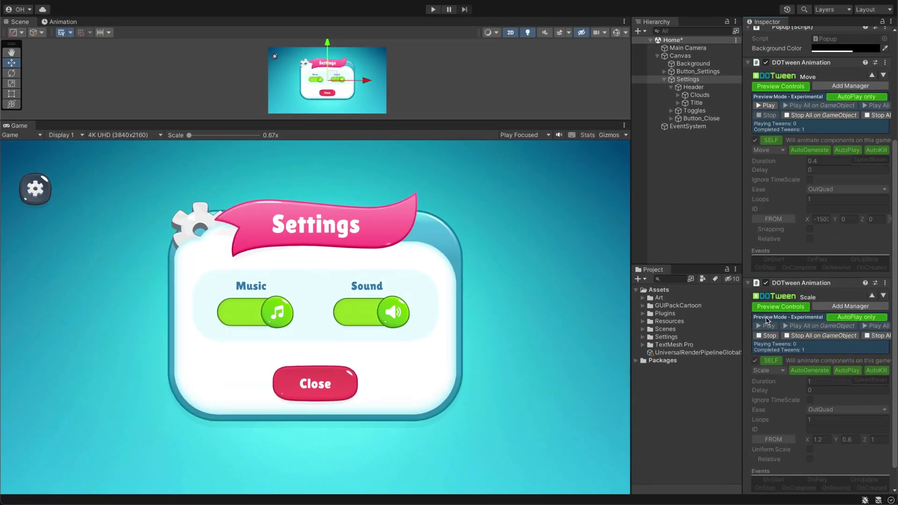
Set the Scale tween's duration to 0.25 and its delay to 0.15.
scroll(767, 328, "down", 2)
left_click(828, 356)
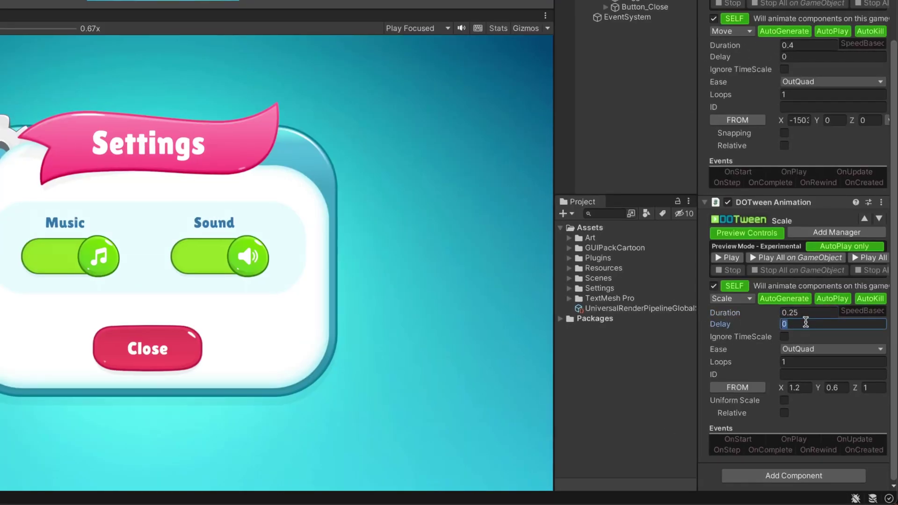
type("0.15")
Preview the Move and Scale tweens of the Settings object together several times.
left_click(799, 257)
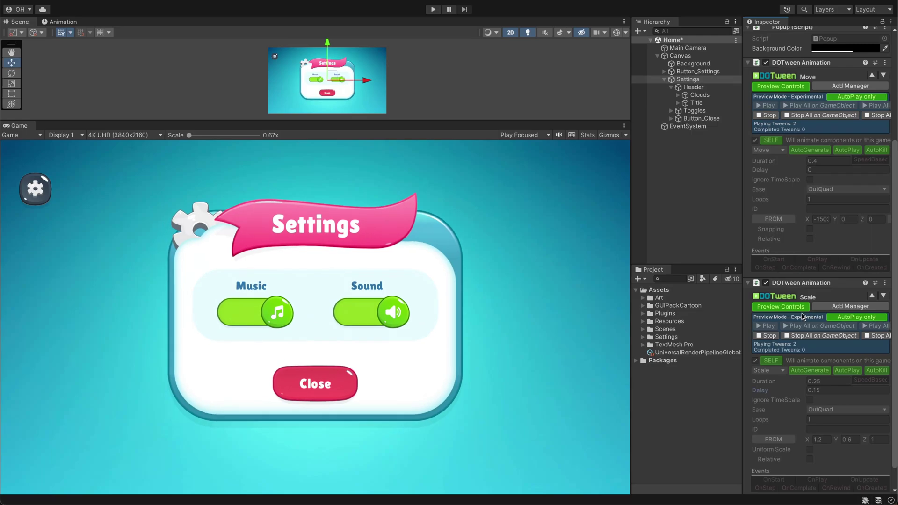
left_click(800, 325)
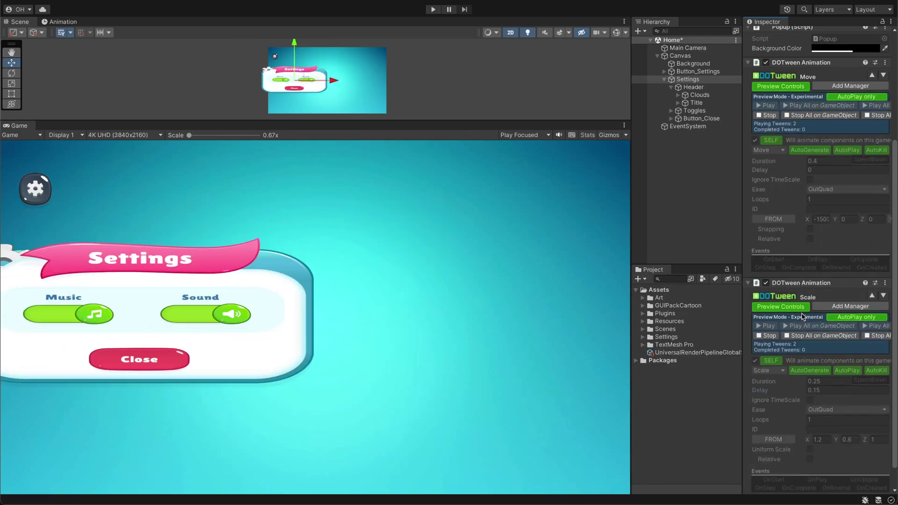
left_click(801, 325)
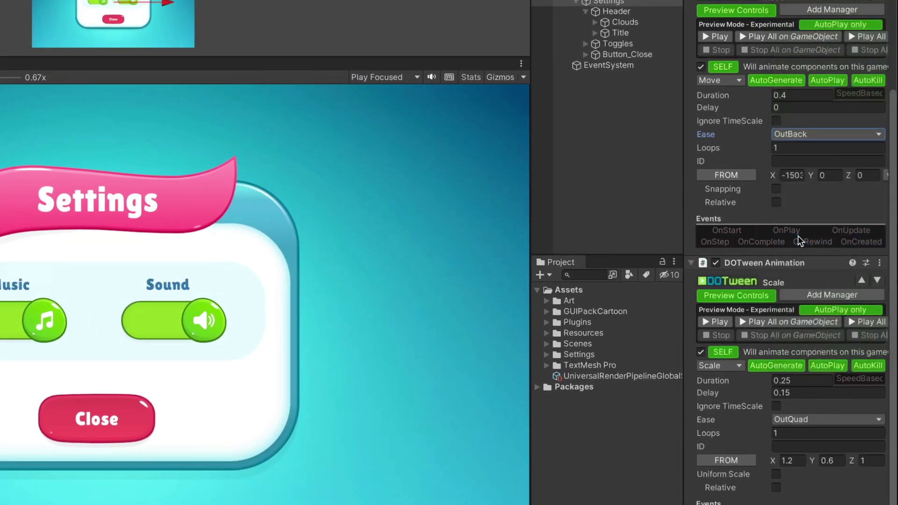
Set the Scale tween's ease to OutBack and deactivate the Settings object.
left_click(802, 420)
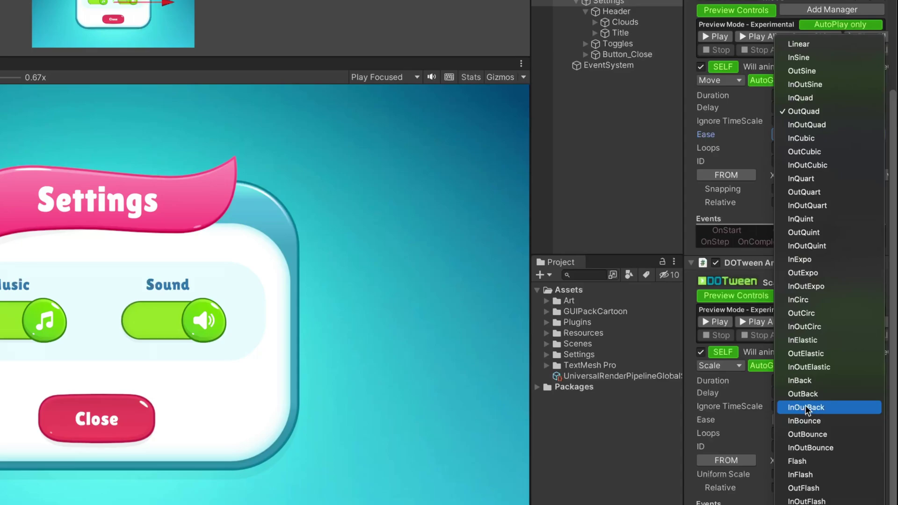
left_click(803, 392)
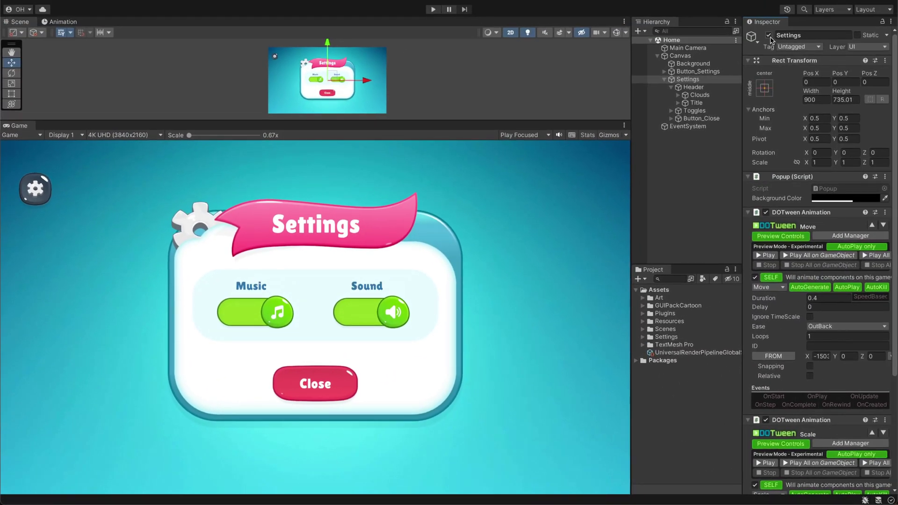
left_click(769, 36)
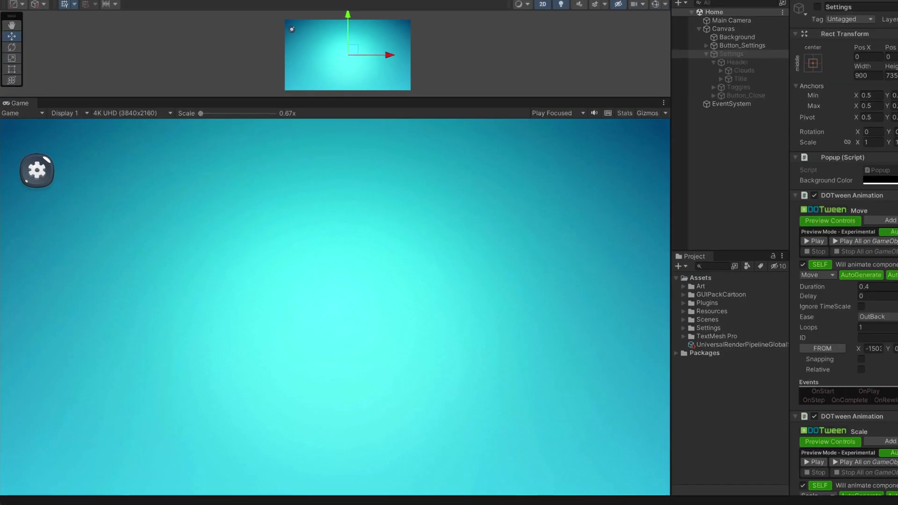
Test the Settings popup in the running game by opening it with the gear and closing it twice.
left_click(34, 197)
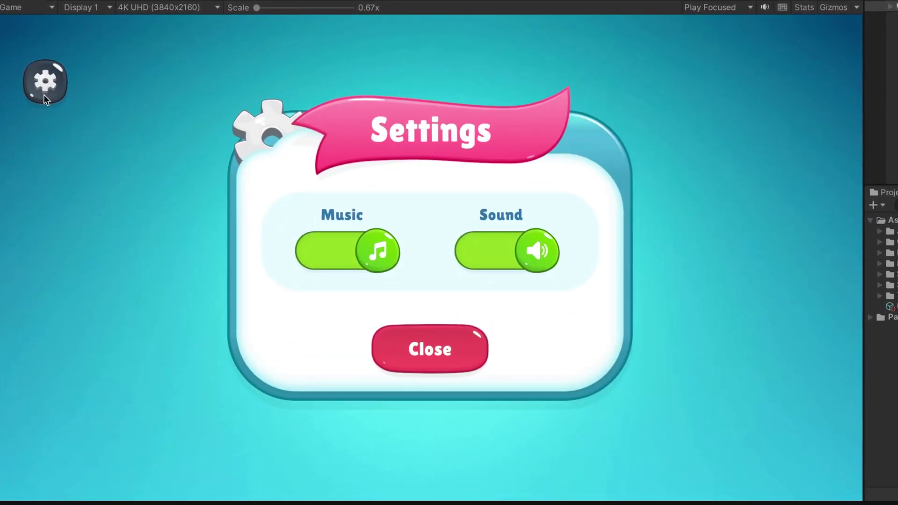
left_click(459, 361)
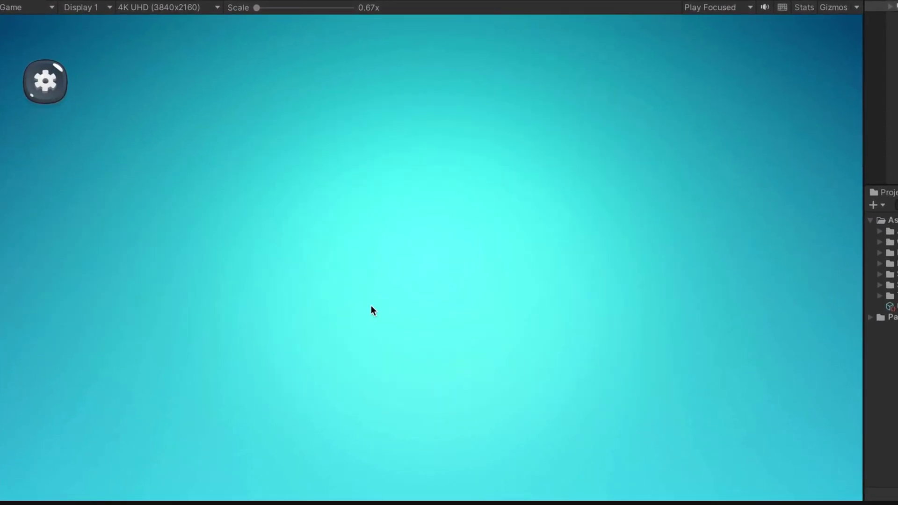
left_click(54, 85)
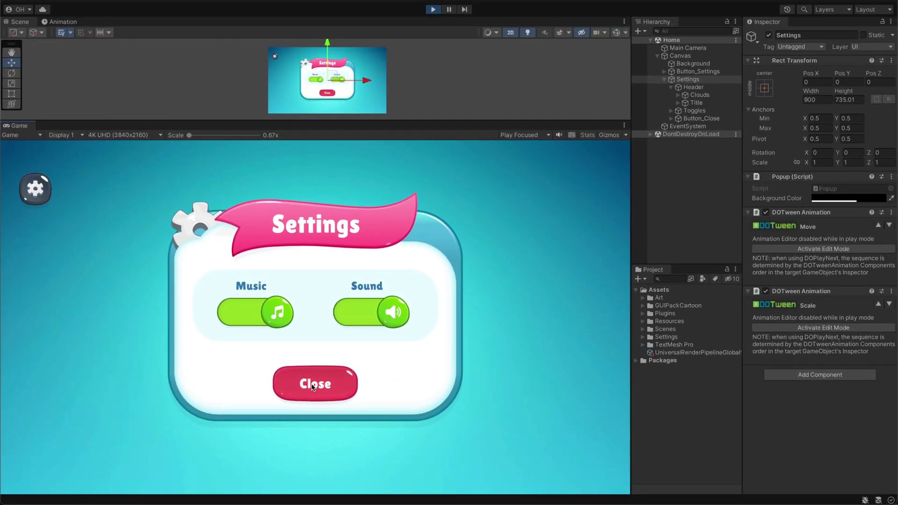
left_click(314, 386)
left_click(823, 249)
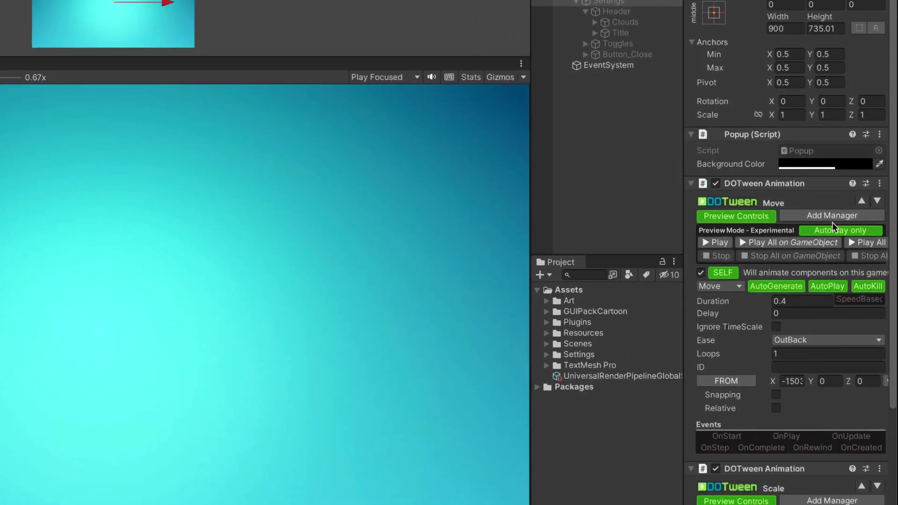
Add a DOTween Visual Manager to the Settings object and set its preset to Pooling System.
left_click(828, 217)
left_click(776, 214)
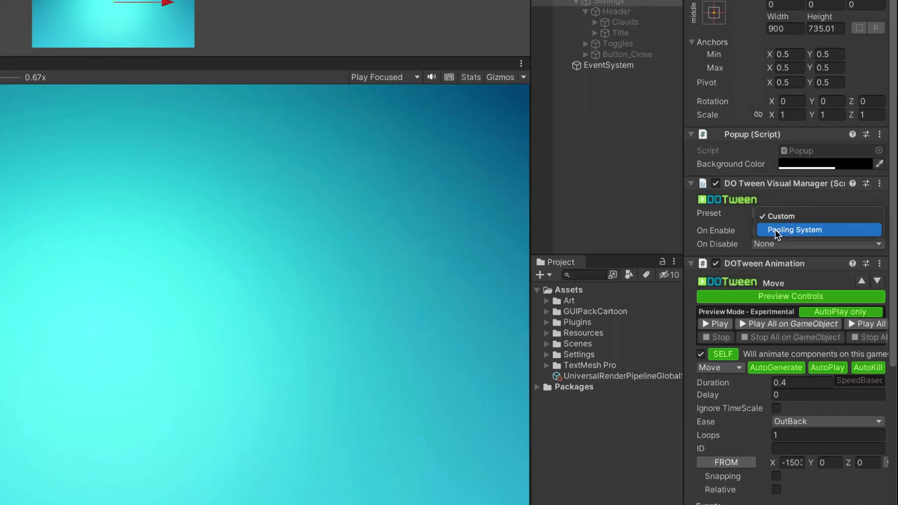
left_click(790, 230)
scroll(795, 229, "down", 4)
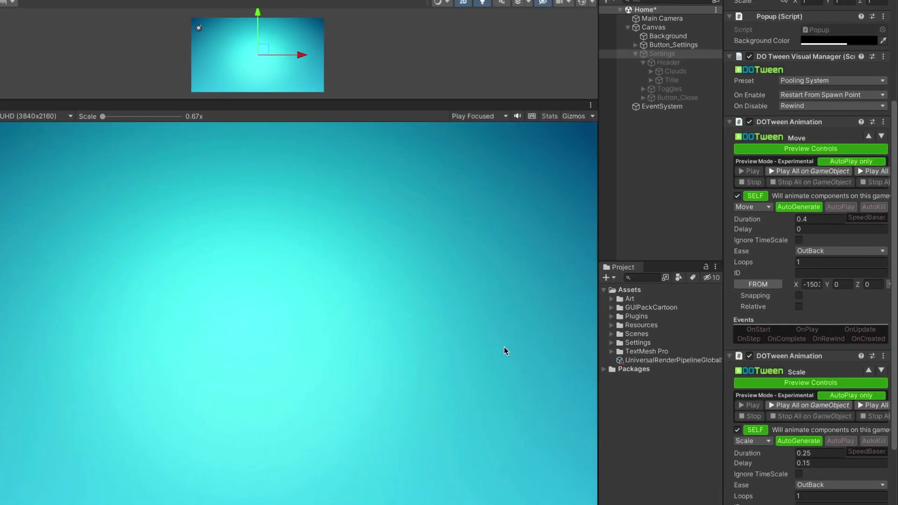
Run the game and repeatedly open and close the Settings popup to check that its tweens replay each time.
key("ctrl+p")
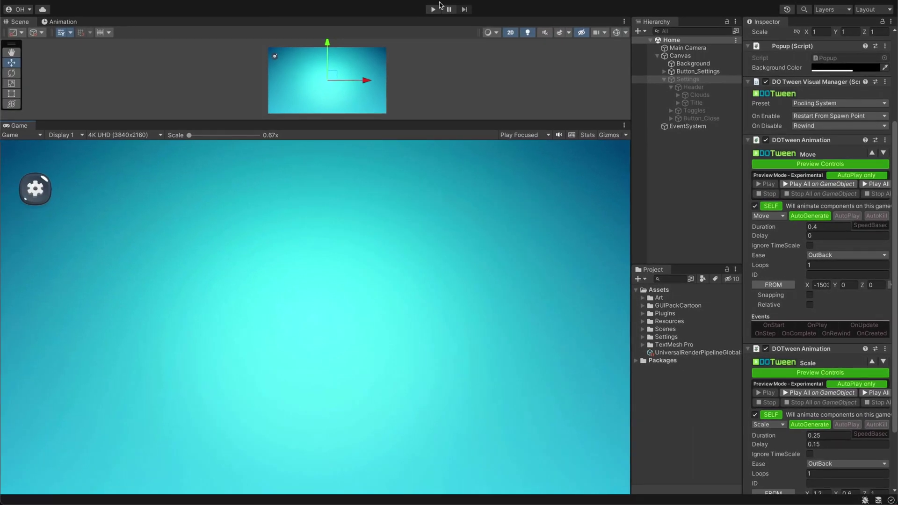
left_click(36, 189)
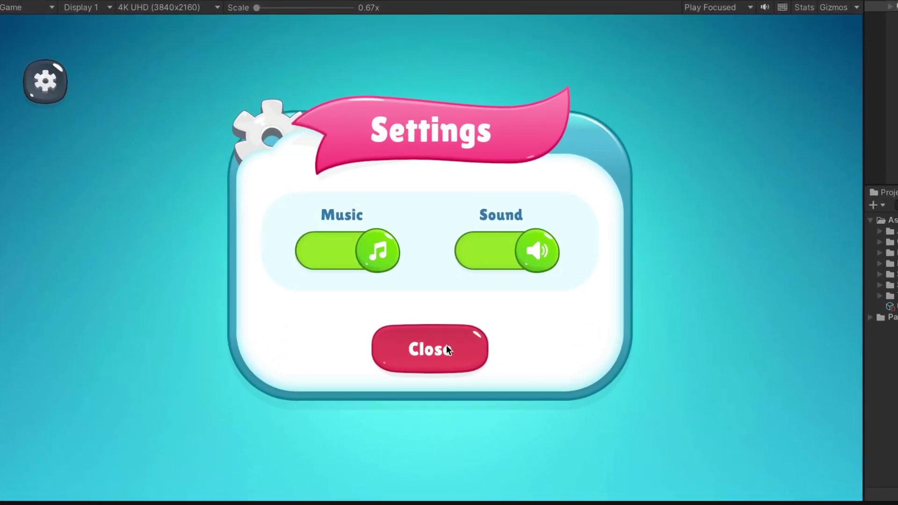
left_click(446, 349)
left_click(46, 88)
left_click(420, 346)
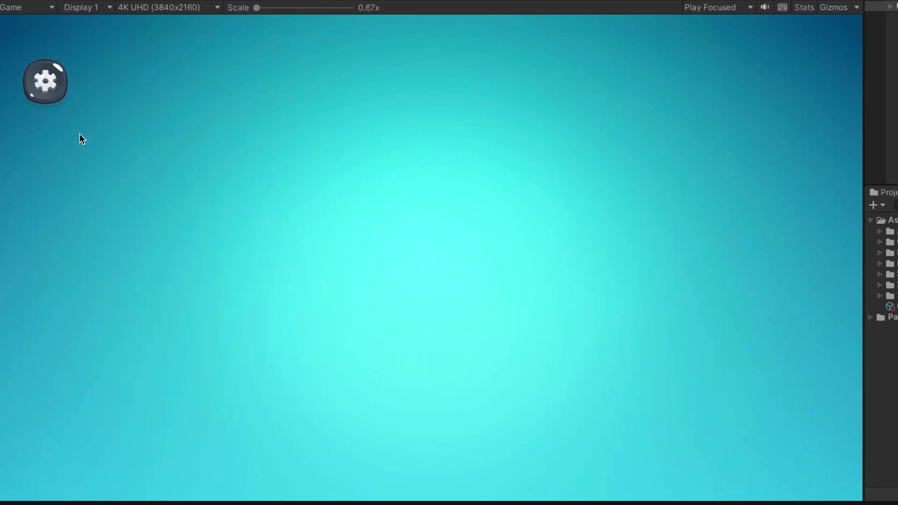
left_click(33, 84)
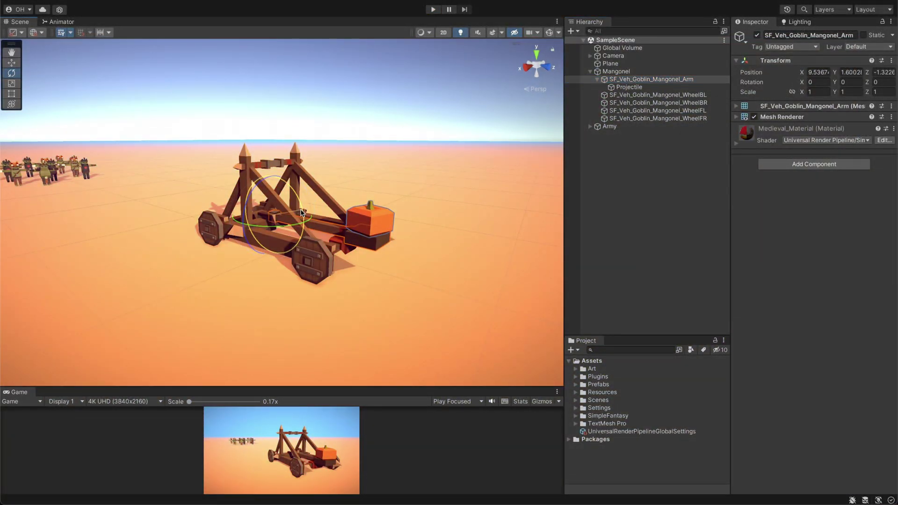
Parent Projectile to SF_Veh_Goblin_Mangonel_Arm and set its X position to 0 while placing it in the arm's bucket.
left_click_drag(301, 212, 318, 150)
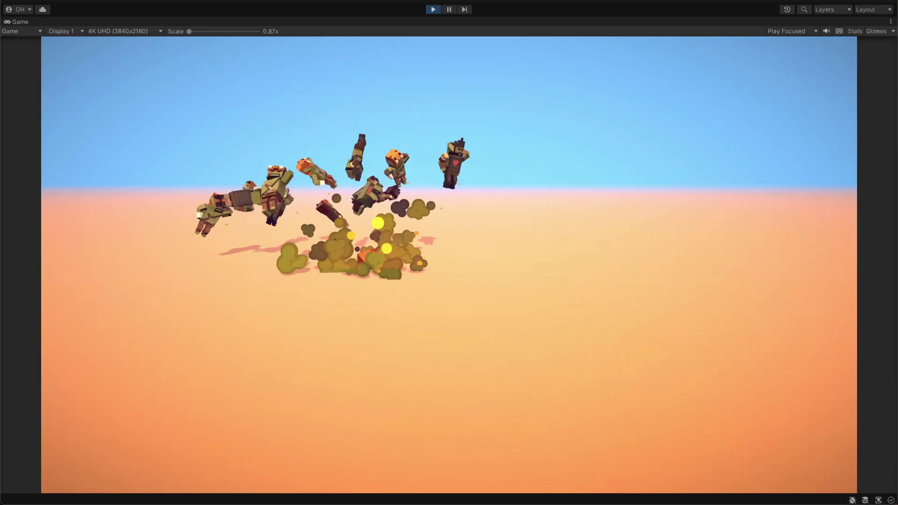
left_click_drag(614, 72, 625, 84)
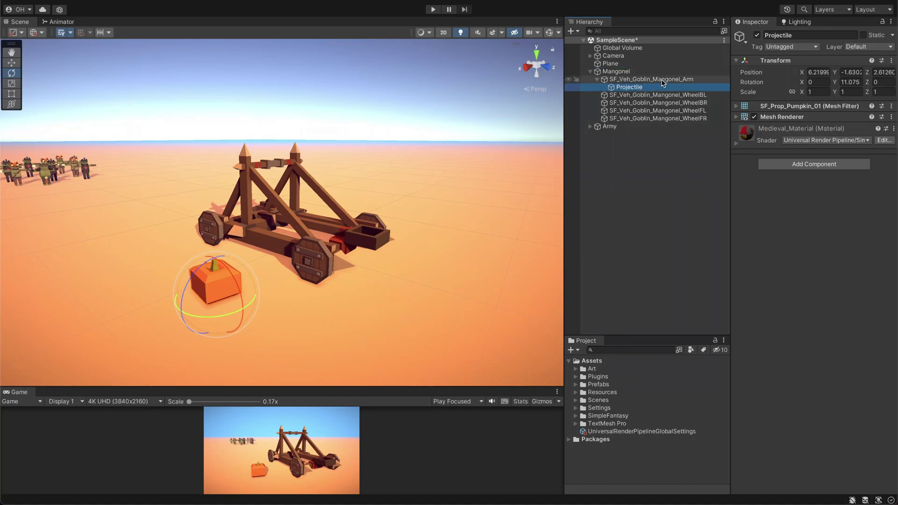
left_click(663, 79)
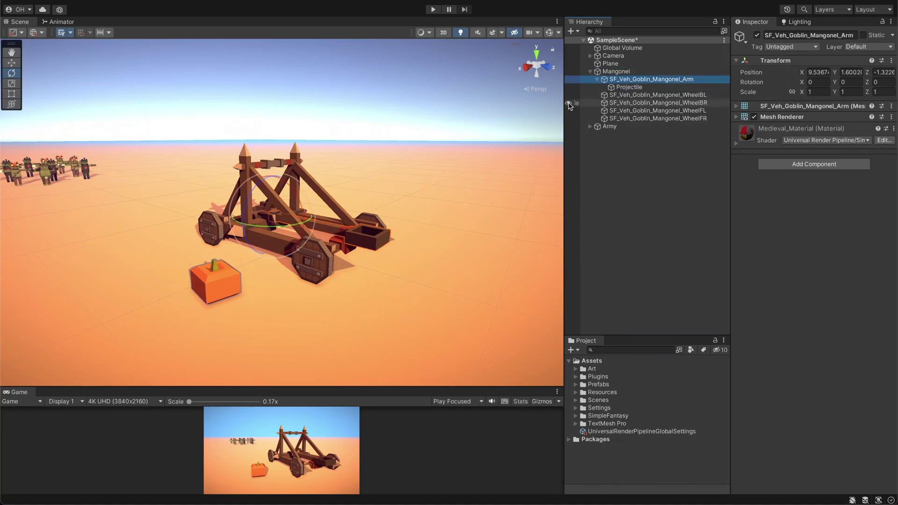
left_click(629, 87)
left_click(818, 72)
type("0")
left_click(855, 74)
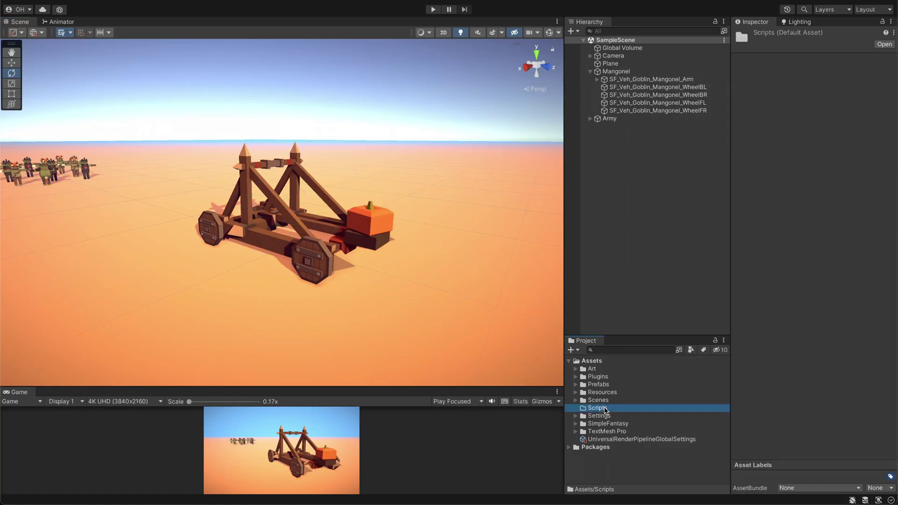
Create a C# script named Mangonel in the Scripts folder.
right_click(603, 407)
mouse_move(681, 231)
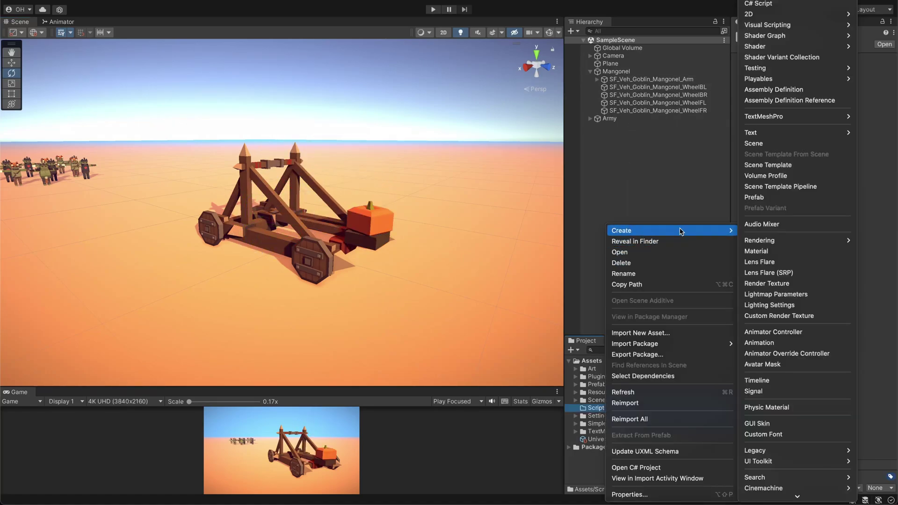
left_click(781, 5)
type("Mangonel")
key("Return")
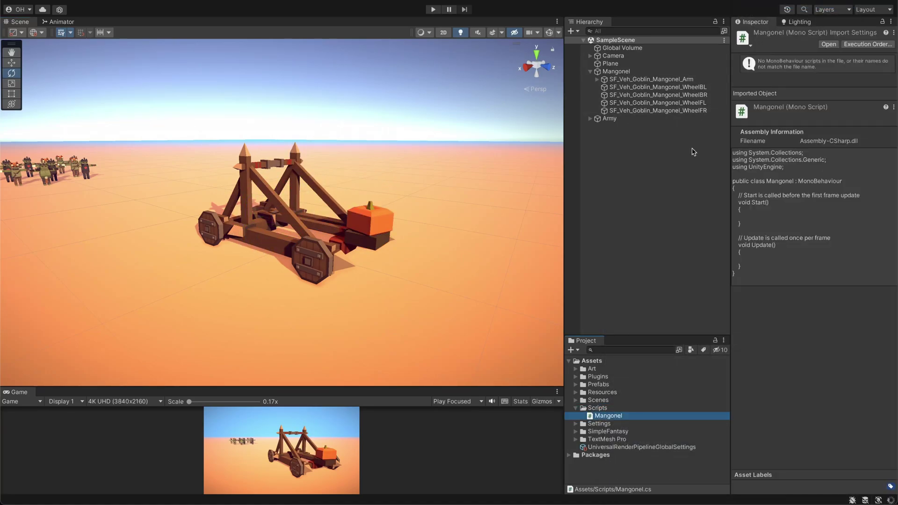
Attach the Mangonel script to the Mangonel object as a component.
left_click(617, 72)
left_click(795, 164)
type("mang")
key("Return")
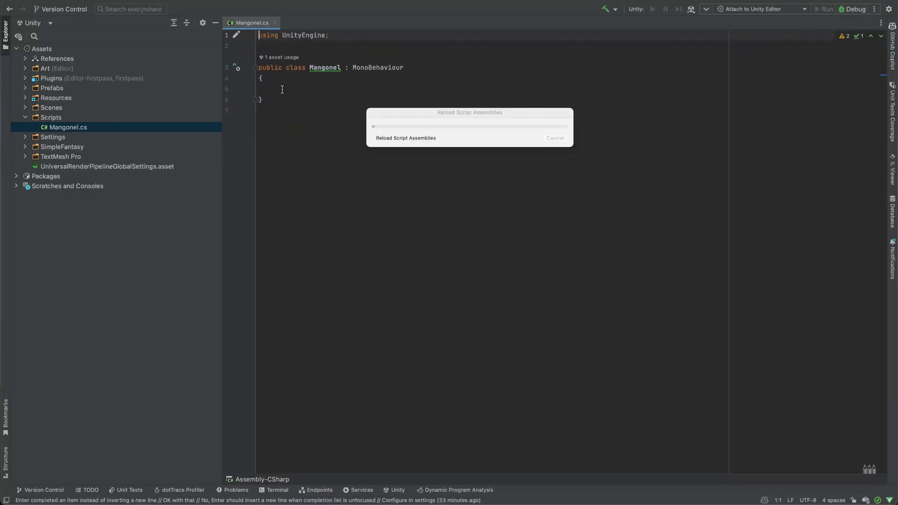
In the code editor, add a private Update method to Mangonel with an if block checking Input.GetKeyDown(KeyCode.Space).
type("private void Update")
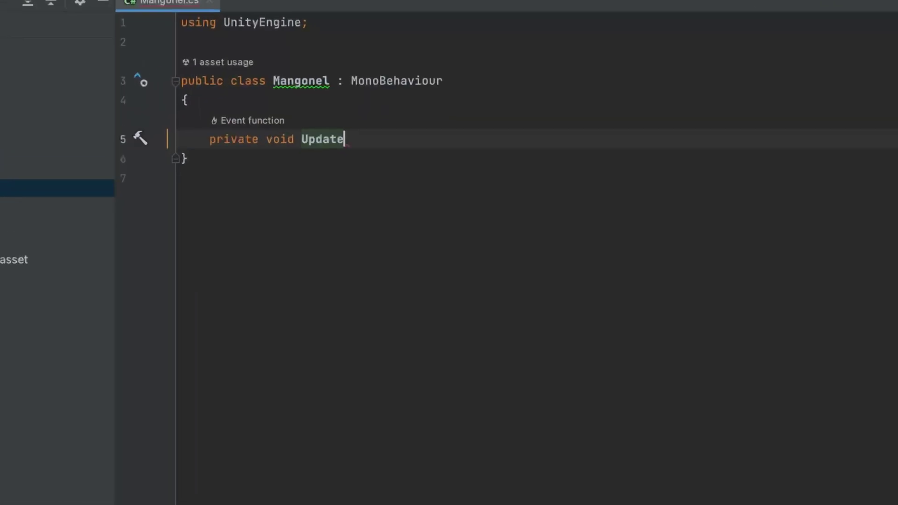
key("Return")
type("if (Input.GetKeyDo")
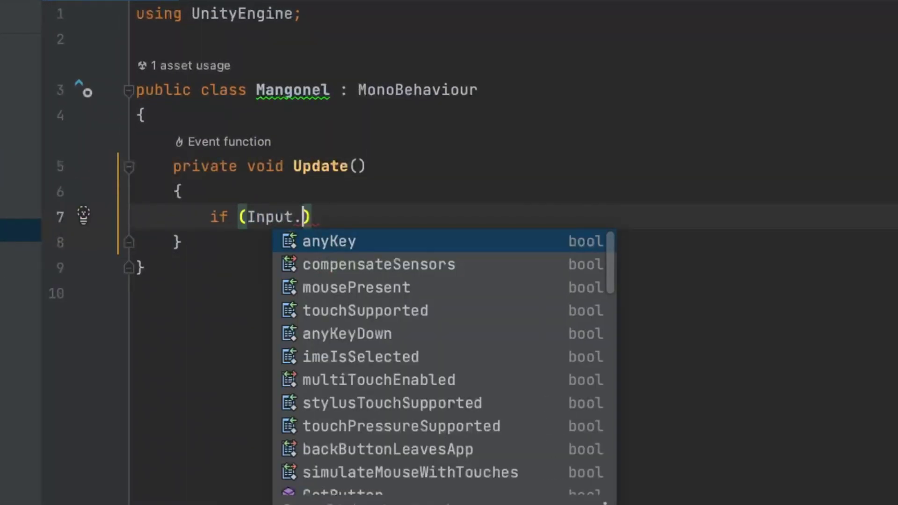
key("Return")
type("Keycod")
key("Return")
type(".Spac")
key("Return")
key("ctrl+shift+Return")
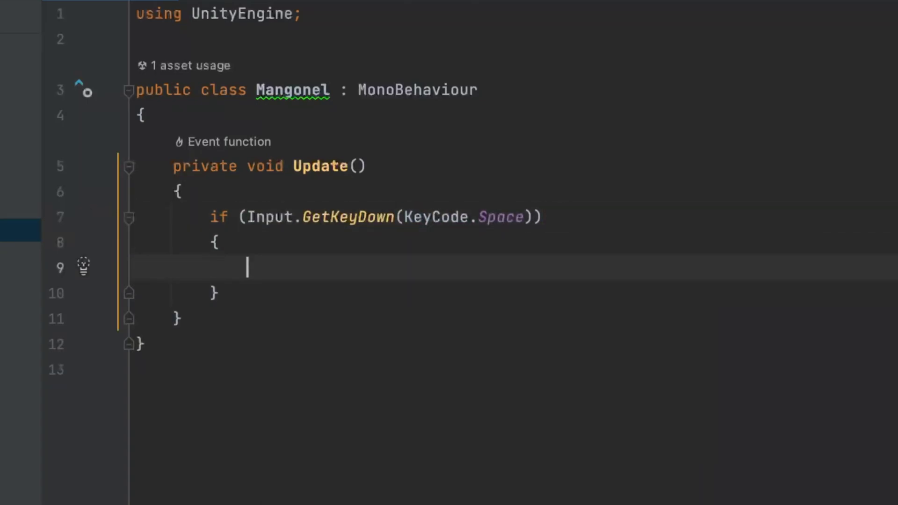
Call LaunchProjectile() inside the Space check and declare an empty private void LaunchProjectile() method below Update.
type("LaunchPr")
key("ctrl+shift+Return")
key("Down")
key("Down")
key("End")
key("Return")
key("Return")
type("private v")
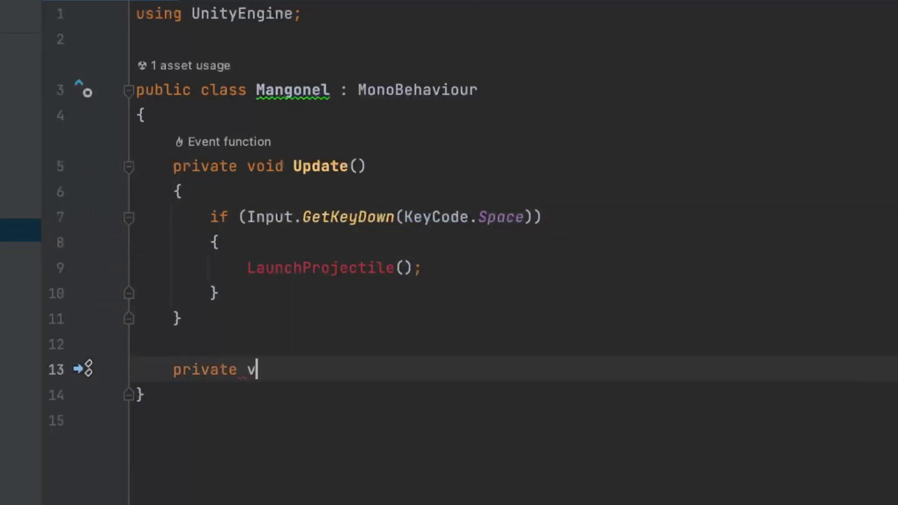
type("oid LaunchPro")
key("Return")
key("ctrl+shift+Return")
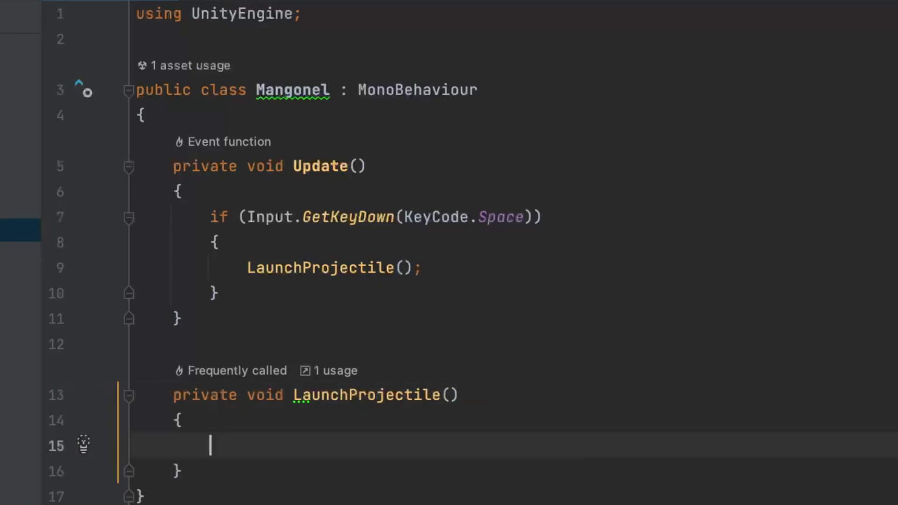
Declare a serialized private Transform field named _arm at the start of the Mangonel class.
left_click(200, 120)
key("Return")
type("[se")
key("Return")
type("] private Tran")
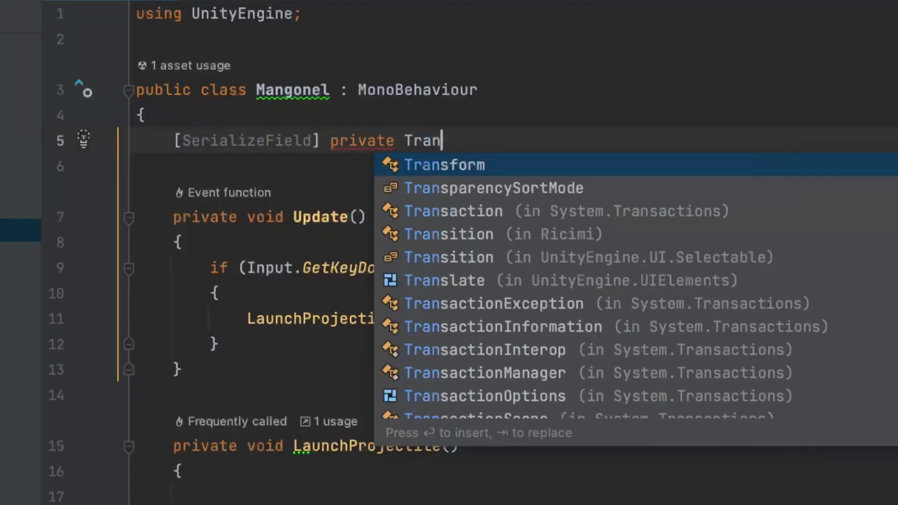
key("Return")
type("_arm;")
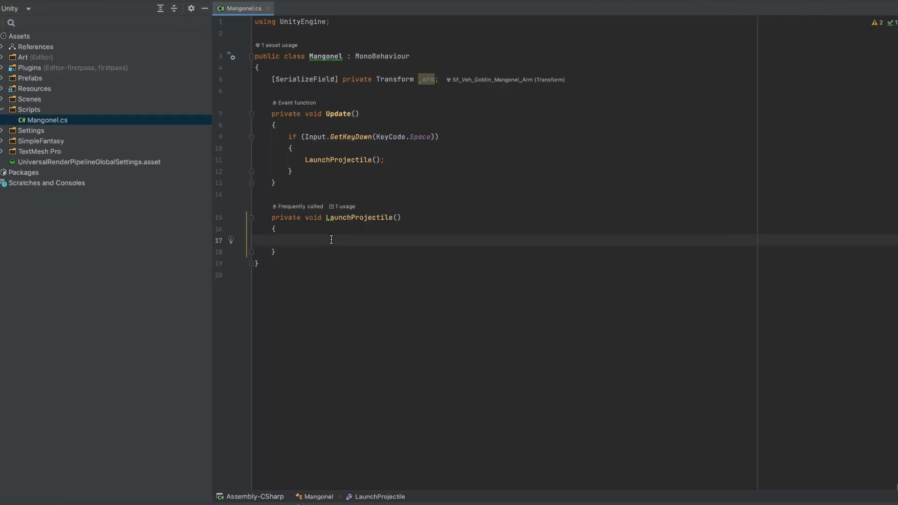
In LaunchProjectile, call _arm.transform.DOLocalRotate with _armTargetRotation and _armAnimationDuration as arguments.
type("_arm.transform.DoLocalRo")
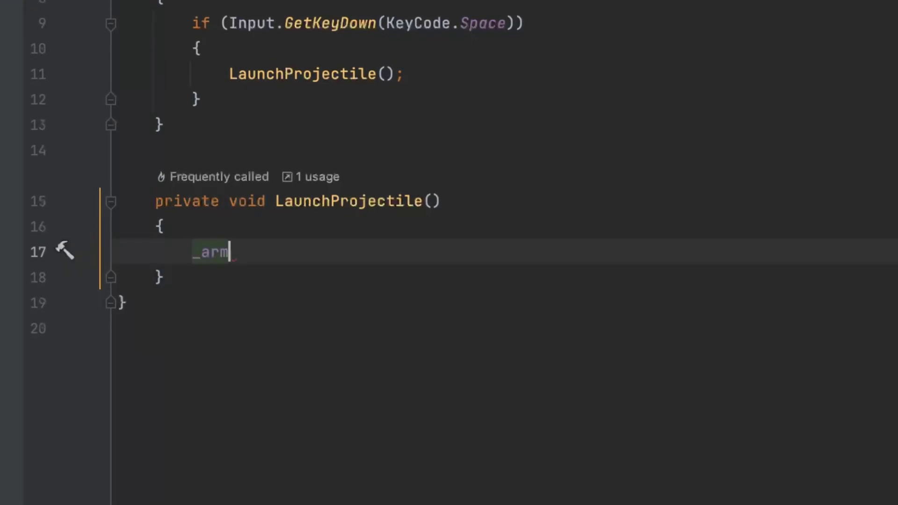
key("Return")
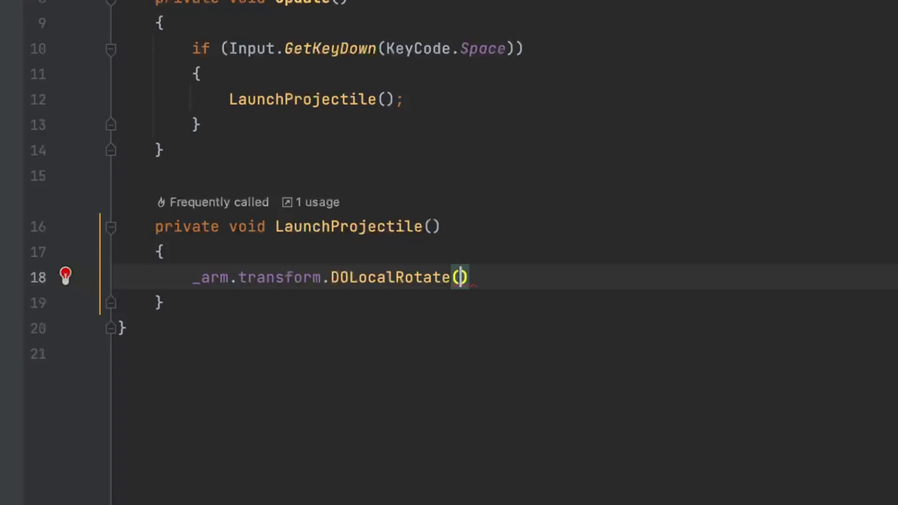
type("_armTargetRotation, _arm")
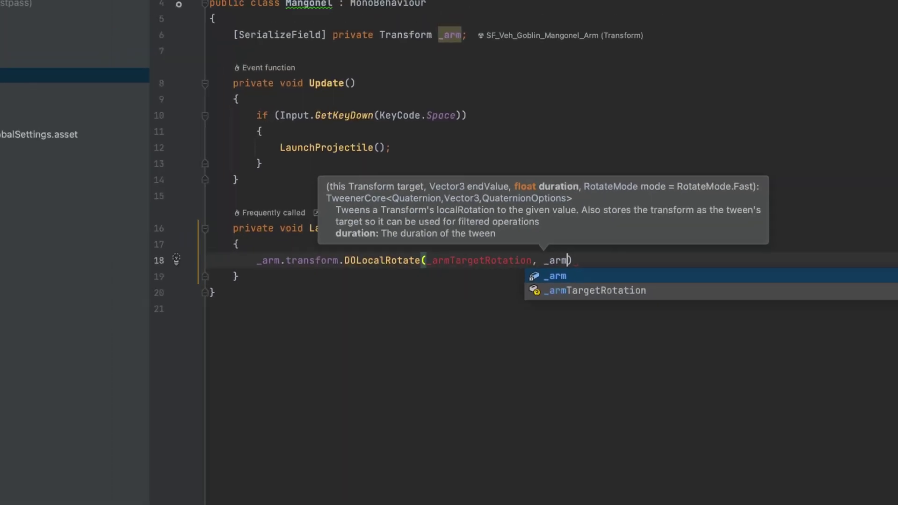
type("AnimationDuration);")
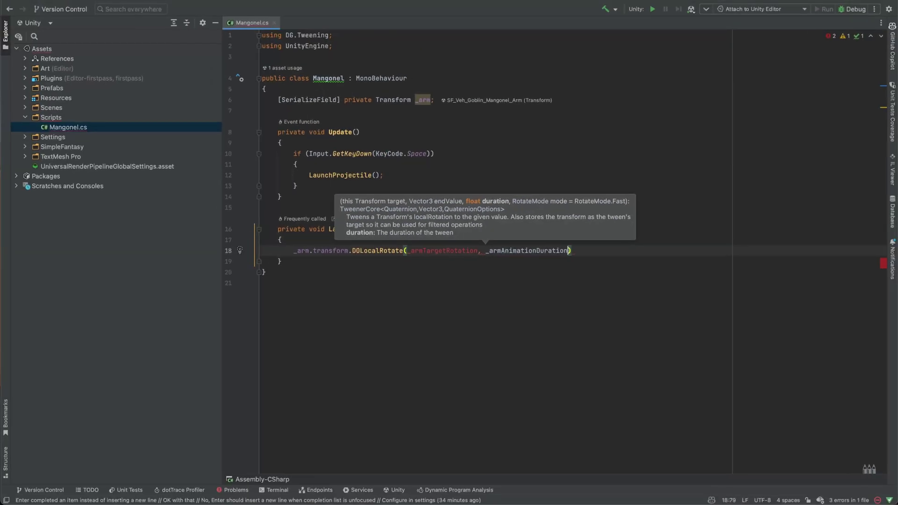
Declare serialized private fields Vector3 _armTargetRotation and float _armAnimationDuration below _arm.
left_click(466, 34)
key("Return")
type("[SerializeField] private Vector3")
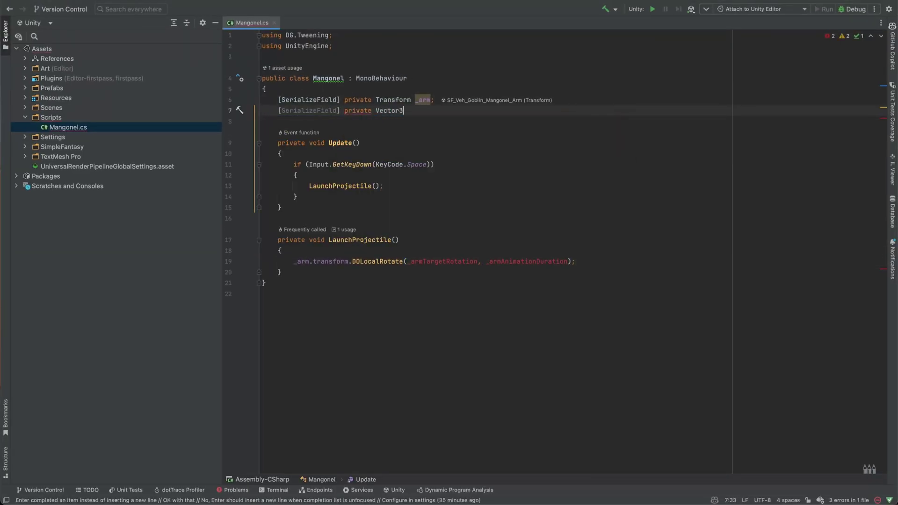
type(" _armTargetRotation;")
key("Return")
type("[SerializeField] private float _armAnimationDuration;")
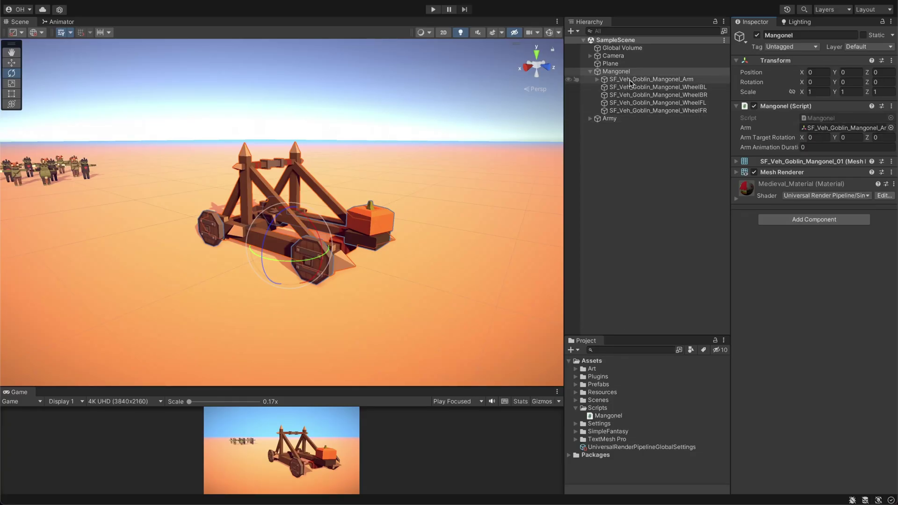
In Unity, rotate the arm upright to obtain its X rotation, enter -78.656 as Mangonel's Arm Target Rotation X, and save.
left_click(651, 79)
left_click_drag(300, 212, 266, 112)
left_click(812, 82)
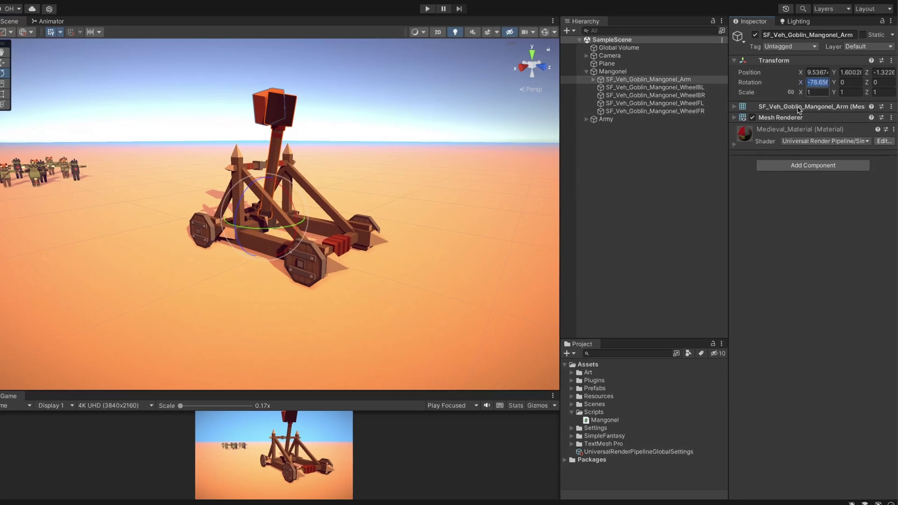
left_click(606, 71)
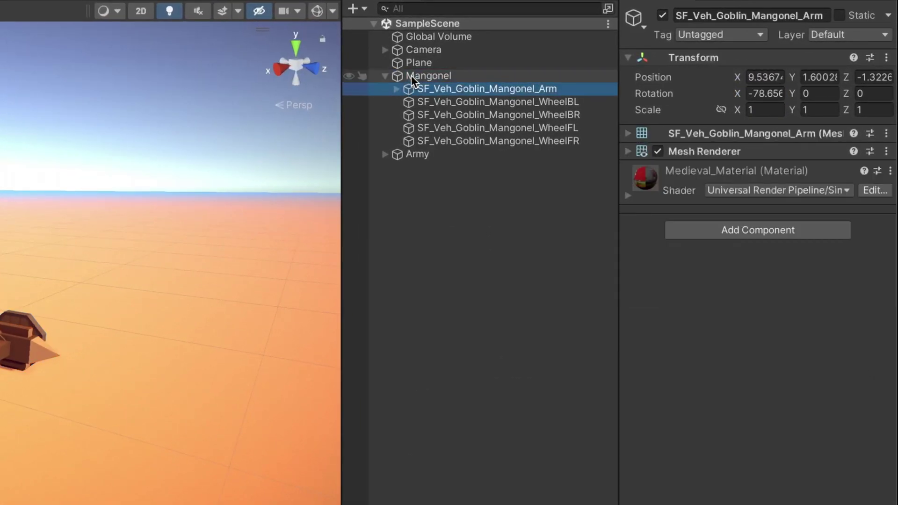
left_click(411, 74)
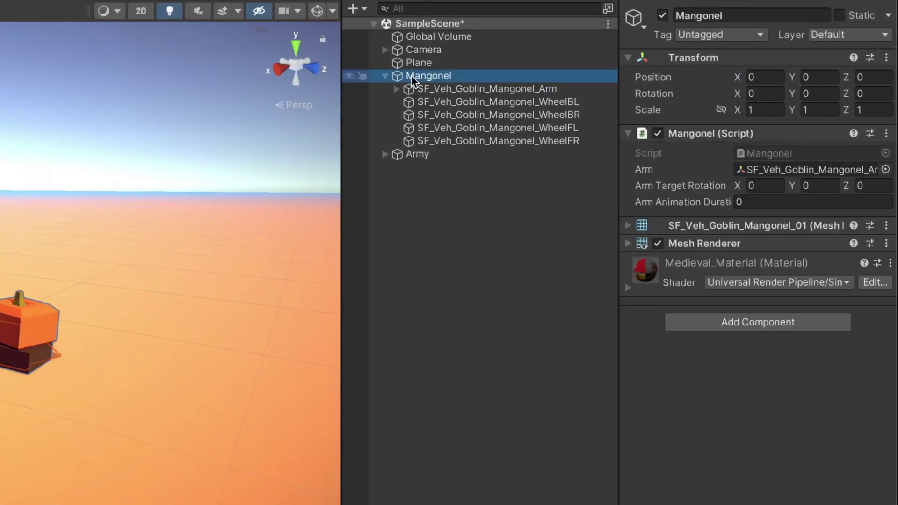
left_click(768, 185)
key("ctrl+v")
key("ctrl+s")
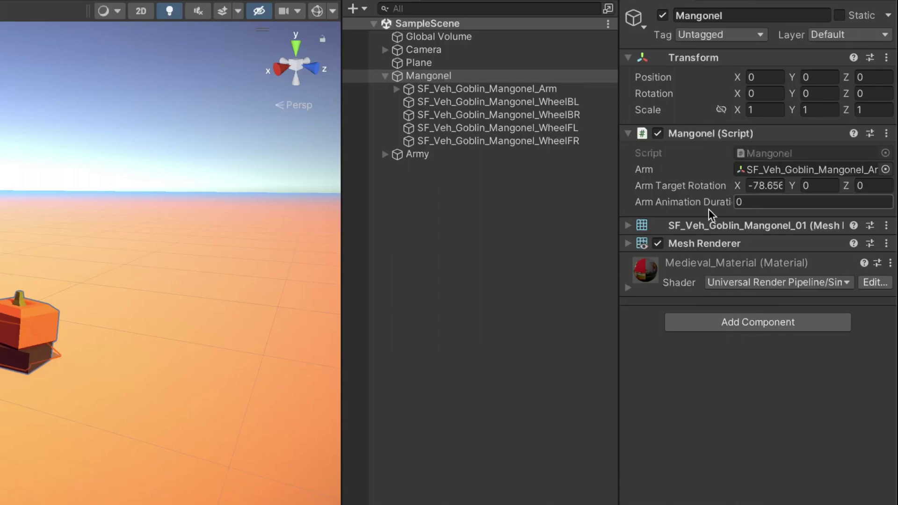
Set Mangonel's arm animation duration to 0.4 and run the game to test the arm's rotation.
left_click(757, 203)
key("Return")
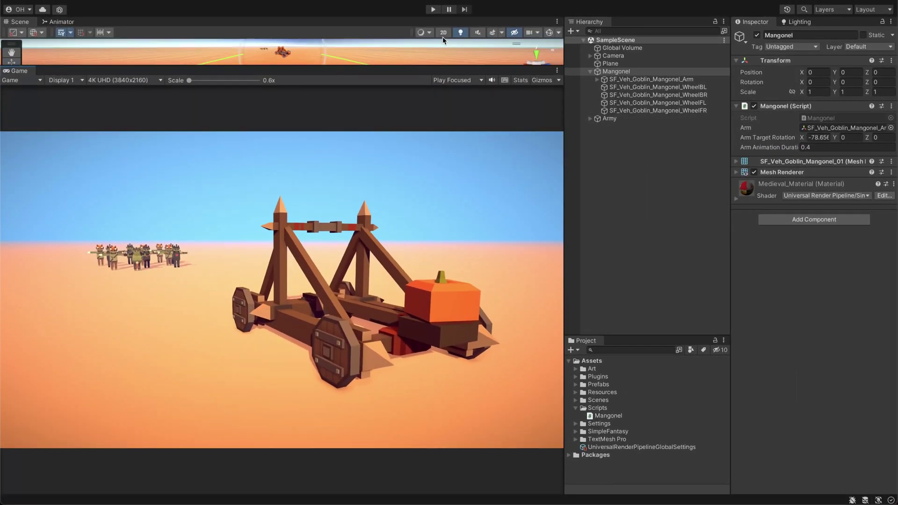
left_click(435, 9)
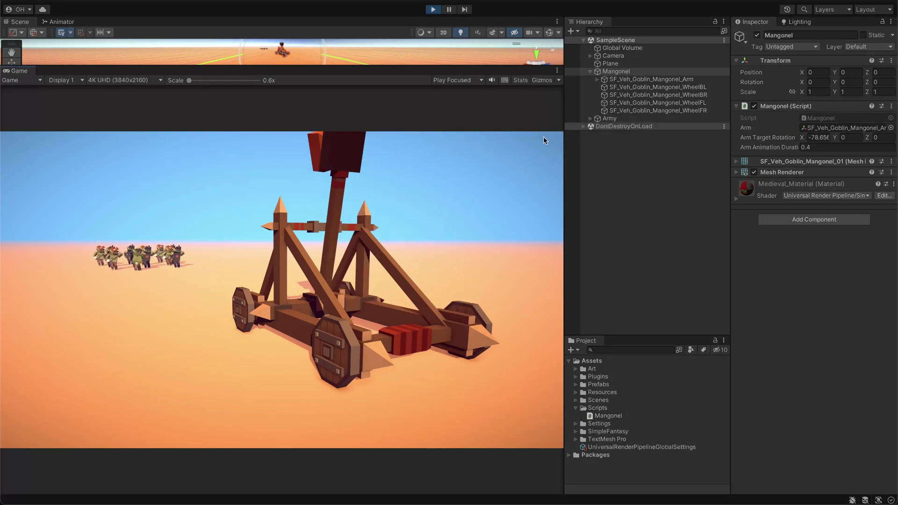
left_click(434, 10)
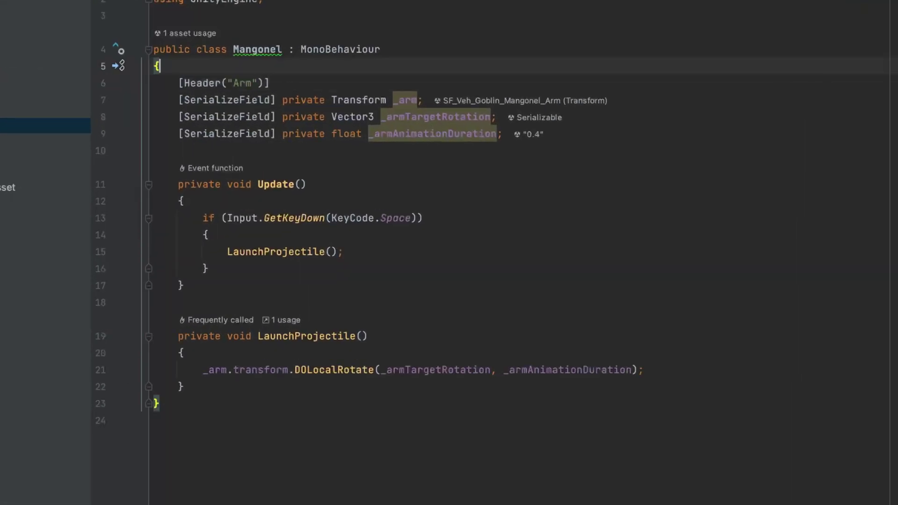
In Mangonel.cs, add a "Projectile" header with a serialized private Projectile field named _projectile above the Arm header.
type("[Hea")
key("Return")
type("\"Projectile")
key("End")
key("Return")
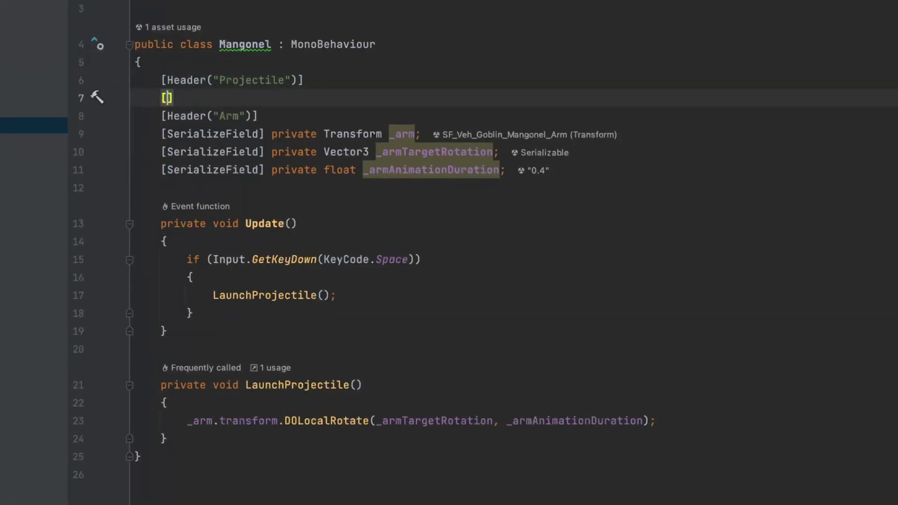
type("[seri")
key("Return")
type("private Projectile _projectile;")
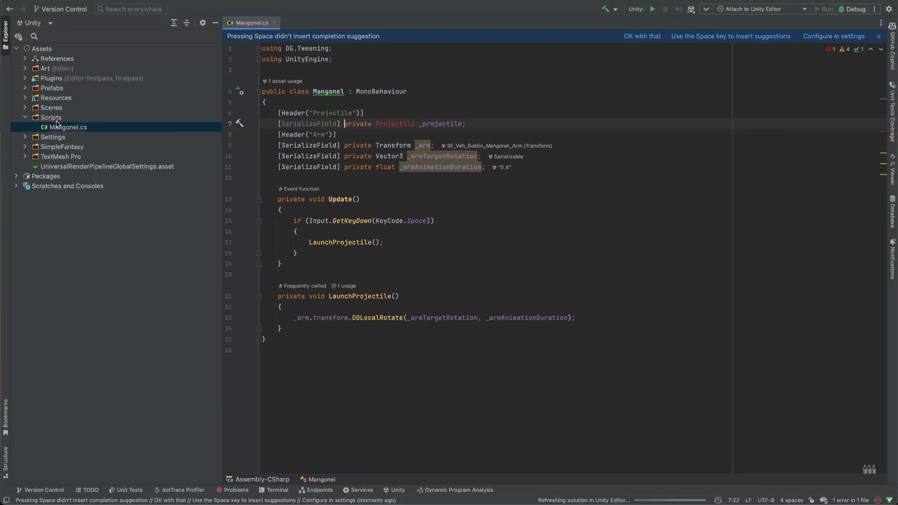
Create a Projectile class in the Scripts folder and make it inherit from MonoBehaviour.
right_click(56, 119)
mouse_move(75, 122)
left_click(182, 141)
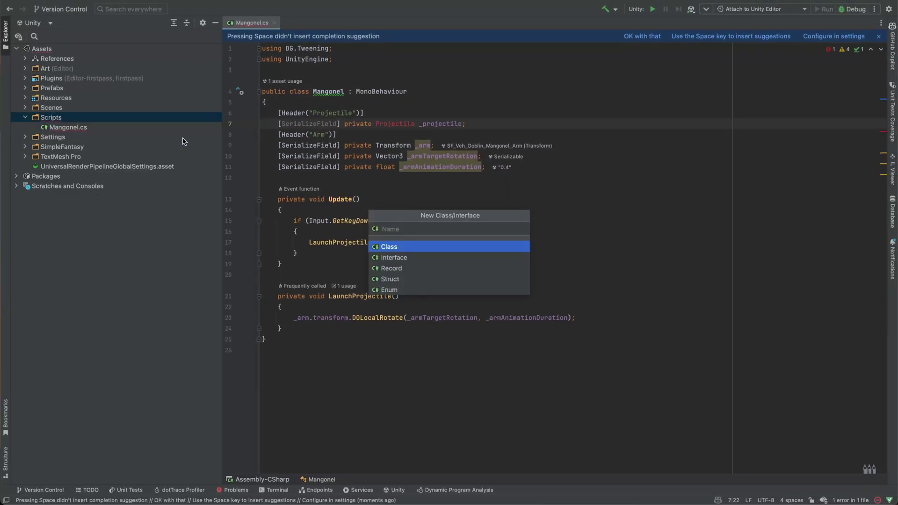
key("Return")
type(": MonoBehaviour")
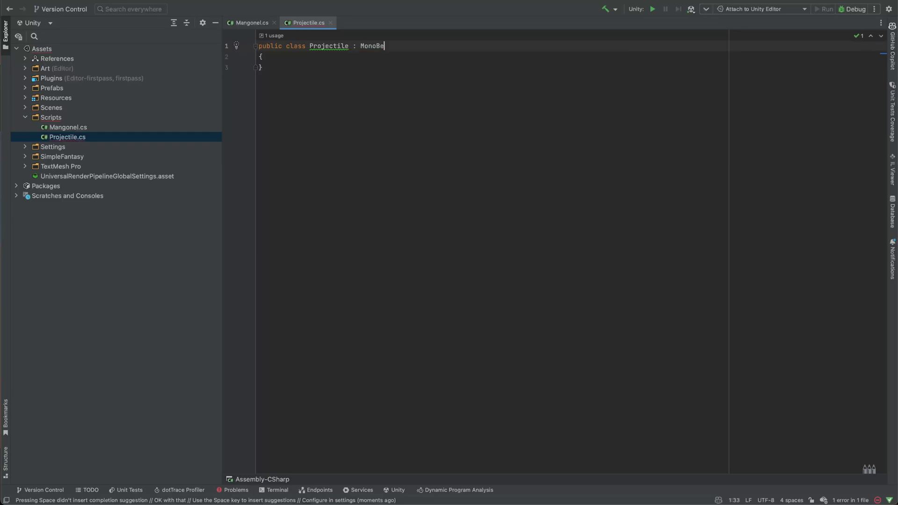
Add a public void Launch method to Projectile with parameters Vector3 targetPoint and float launchHeight.
key("Down")
type("public void Launch(Vector3 targetPoint,")
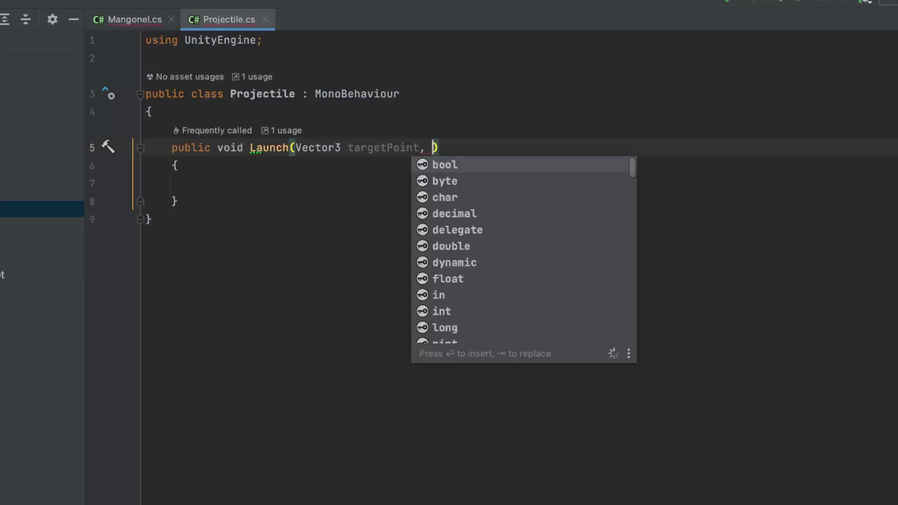
type("float ")
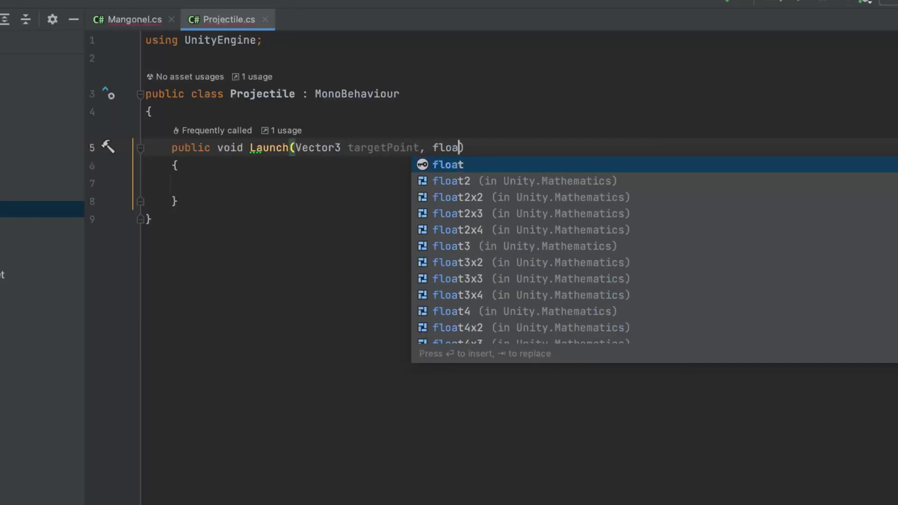
type("launchHei")
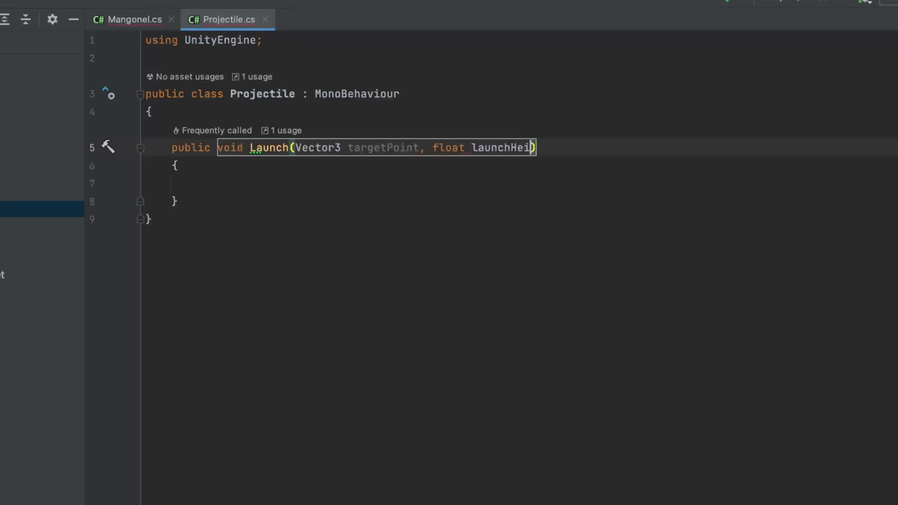
type("ght")
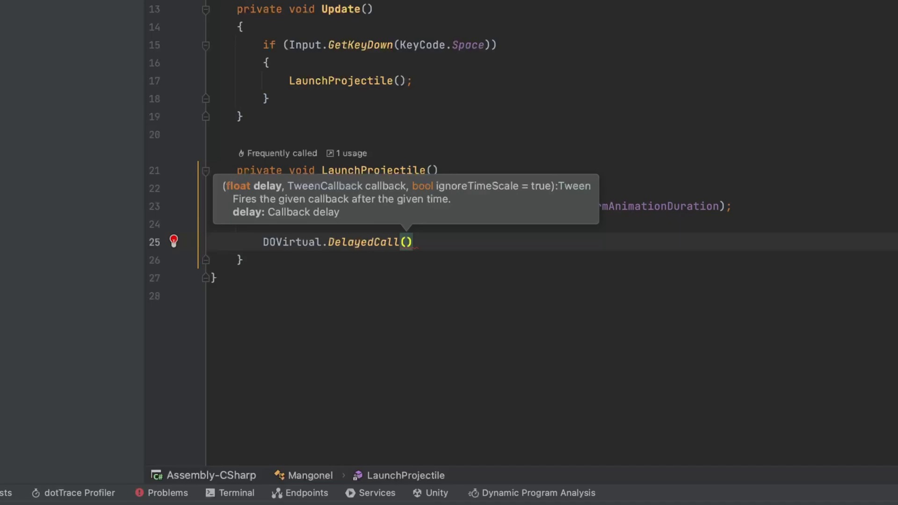
In Mangonel's LaunchProjectile, complete DOVirtual.DelayedCall with _launchDelay and a lambda callback, and declare _launchDelay as a serialized private float under the Projectile header.
type("_launchDelay,")
key("Return")
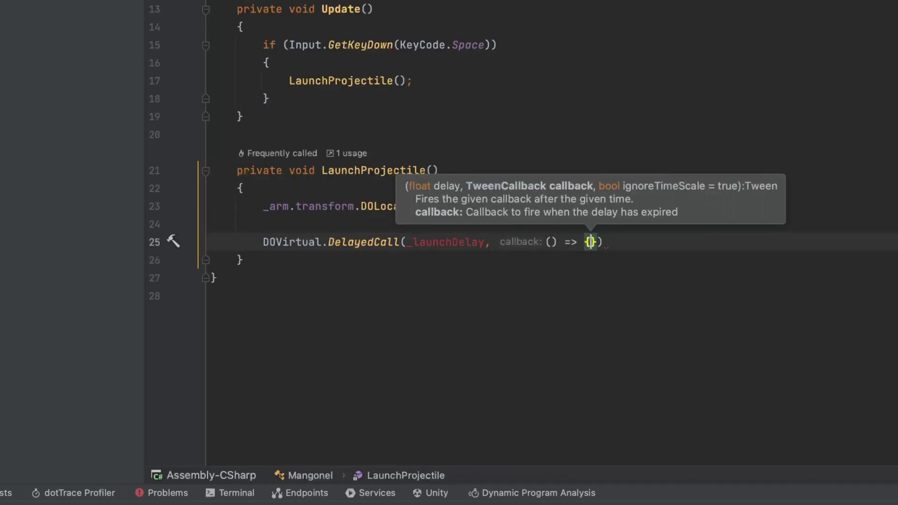
key("Return")
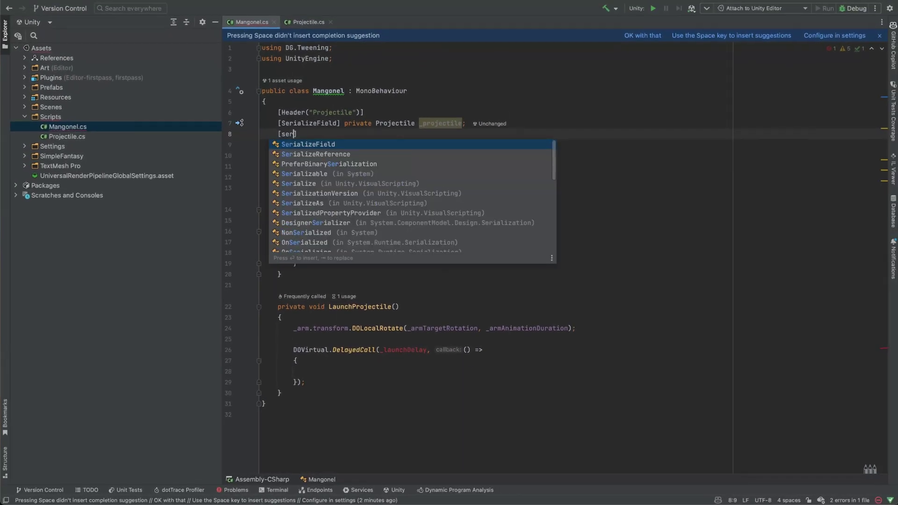
type("ializeField] private float")
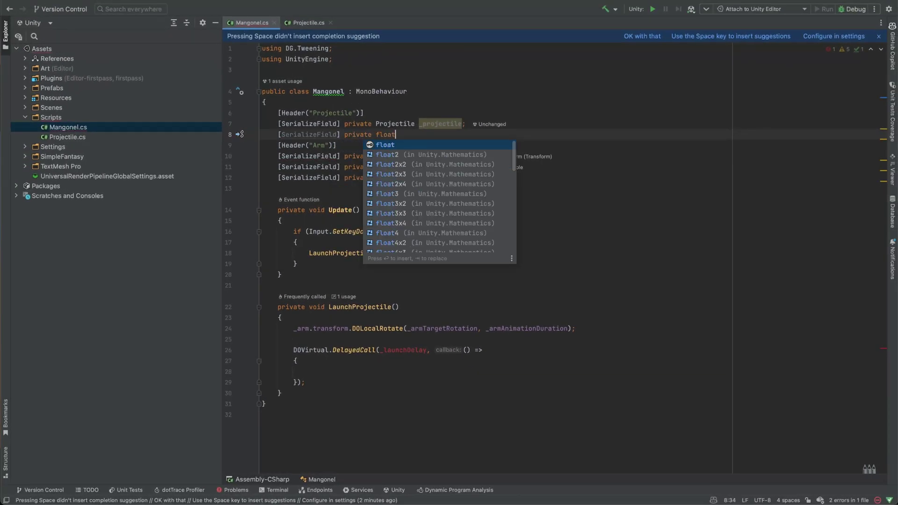
type(" _launchDelay;")
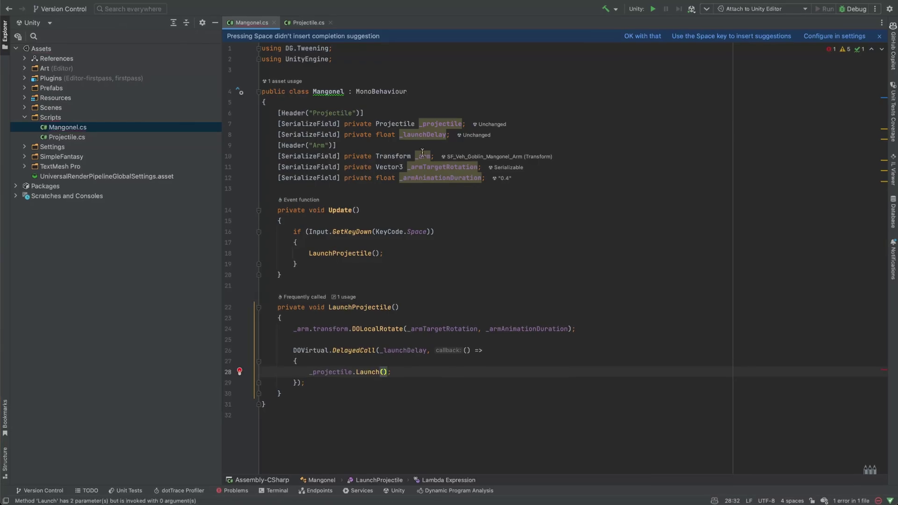
Add serialized private fields Transform _targetPoint and float _launchHeight between _projectile and _launchDelay.
left_click(465, 123)
key("Return")
type("[SerializeField] private Transform _targetPoint;")
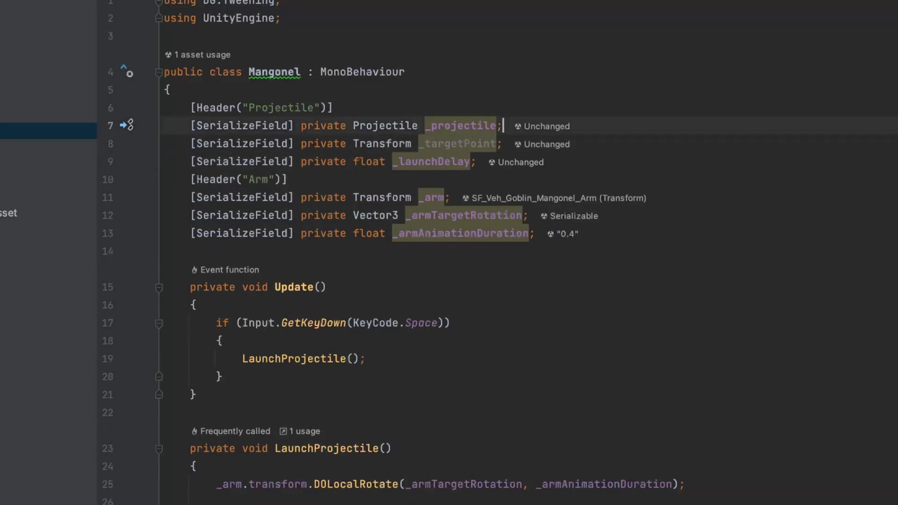
key("Return")
type("[SerializeField] private float _launchHeight;")
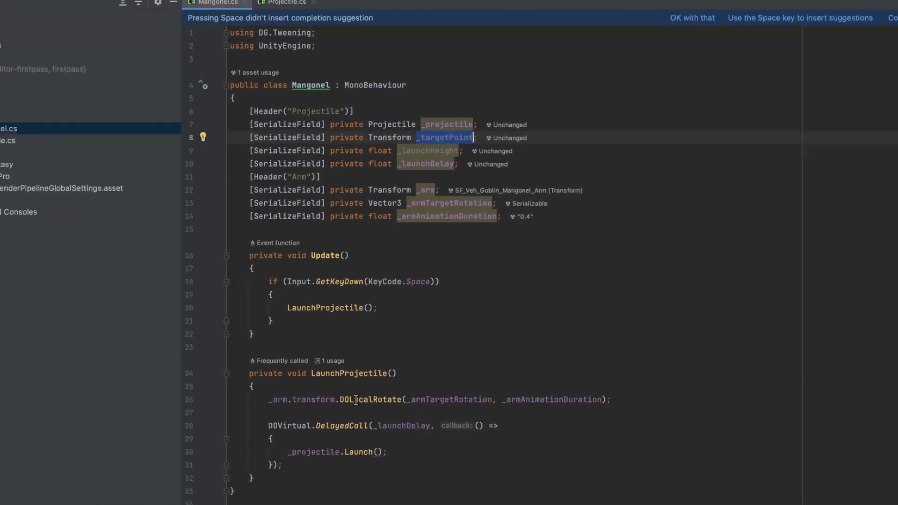
In the delayed callback, store _targetPoint.transform.position in targetPointPosition and pass it with _launchHeight to _projectile.Launch.
type("var targetPointPosition = _targetPoint.transform.position")
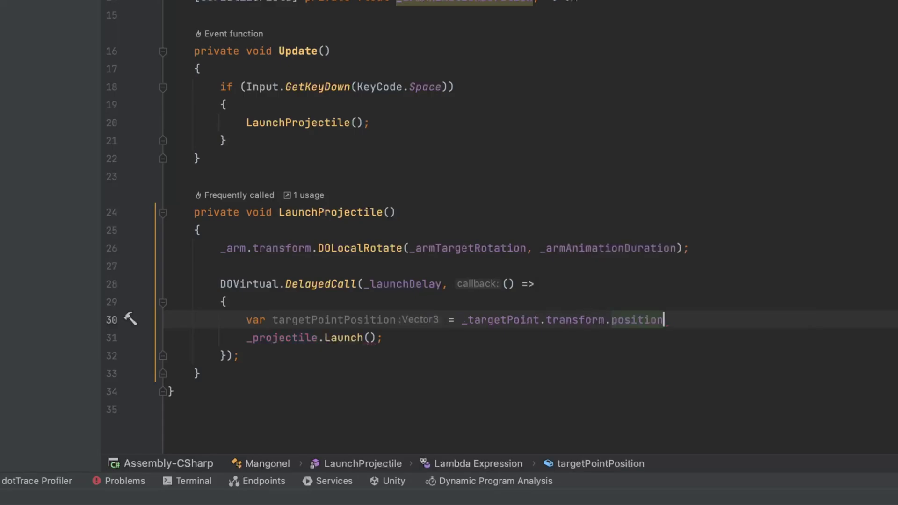
type(";")
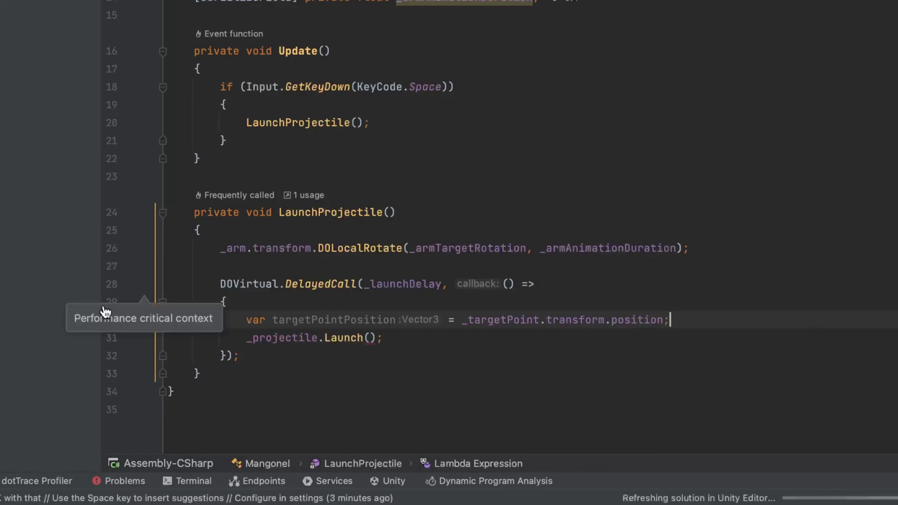
double_click(335, 320)
key("ctrl+c")
left_click(370, 338)
key("ctrl+v")
type(", lau")
key("Down")
key("Return")
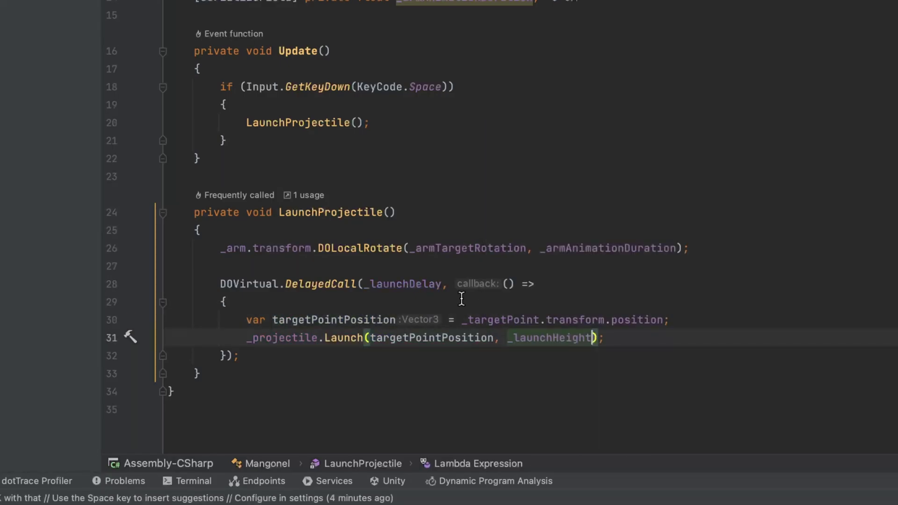
Switch to Unity and add the Projectile script to the arm's Projectile object, placing it directly below the Transform component.
key("super+Tab")
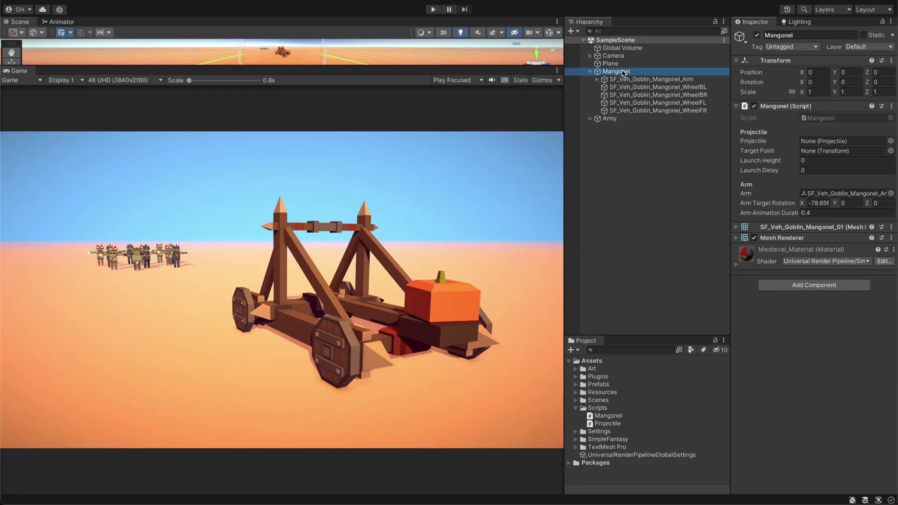
left_click(597, 80)
left_click(622, 87)
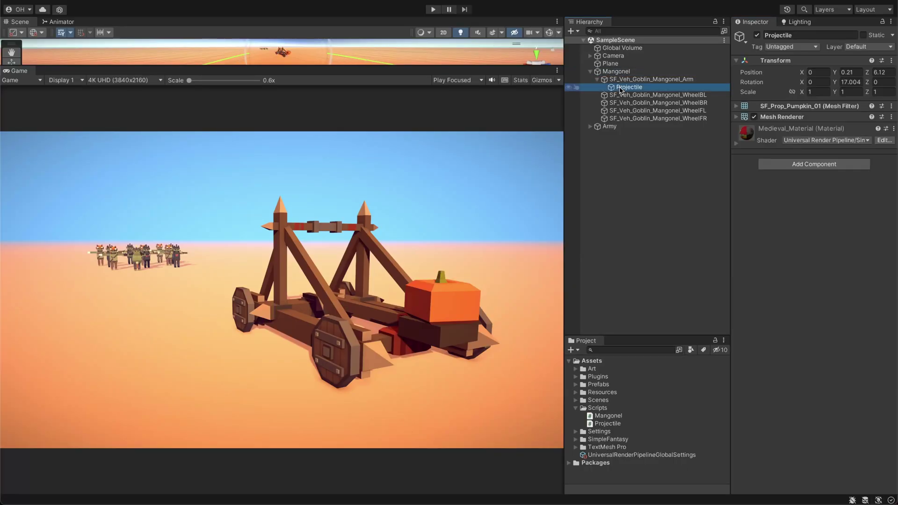
left_click(808, 168)
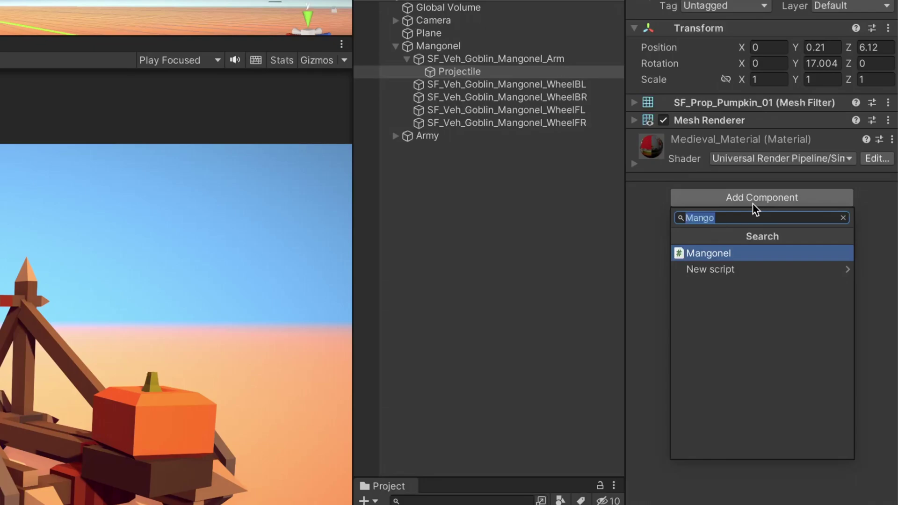
type("Proje")
key("Return")
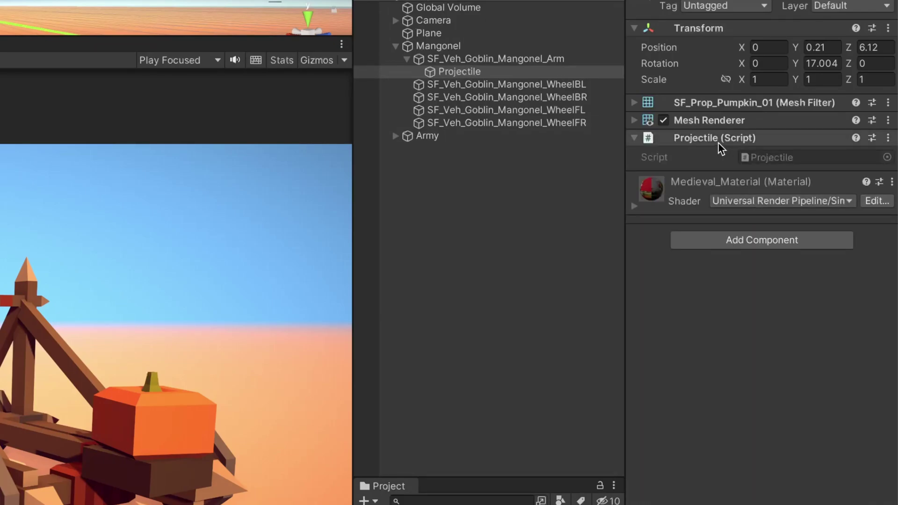
left_click_drag(717, 141, 715, 90)
Assign the Projectile object to the Projectile field of Mangonel's script and collapse Mangonel in the hierarchy.
left_click(439, 47)
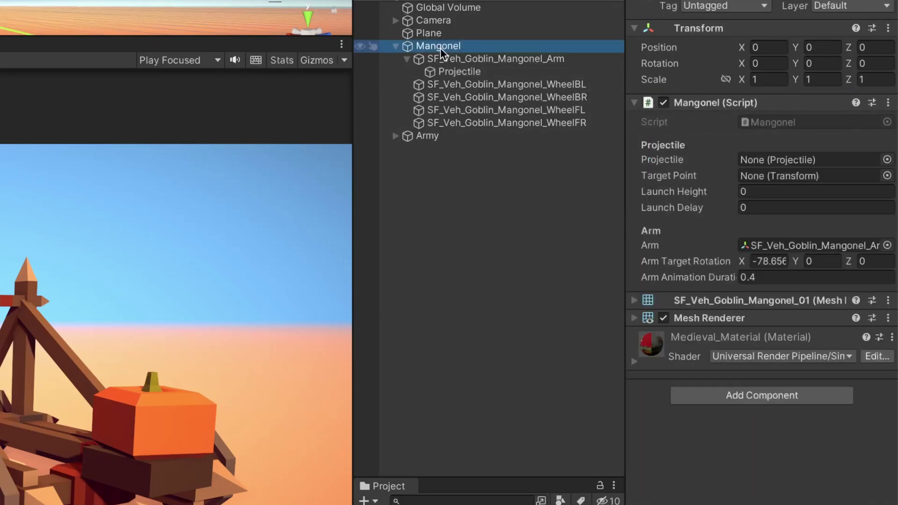
left_click_drag(451, 71, 777, 162)
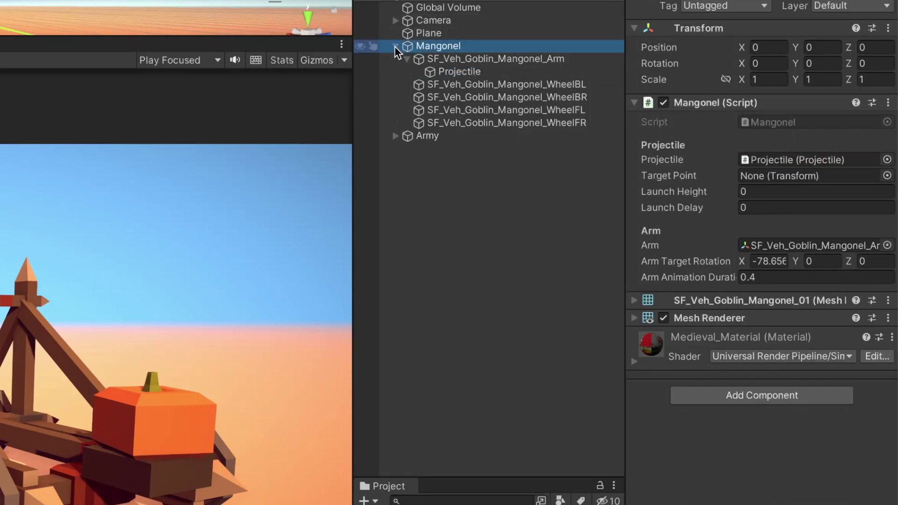
left_click(395, 46)
Create an empty game object in the scene root, name it TargetPoint and reset its transform.
right_click(438, 97)
left_click(509, 300)
left_click(780, 16)
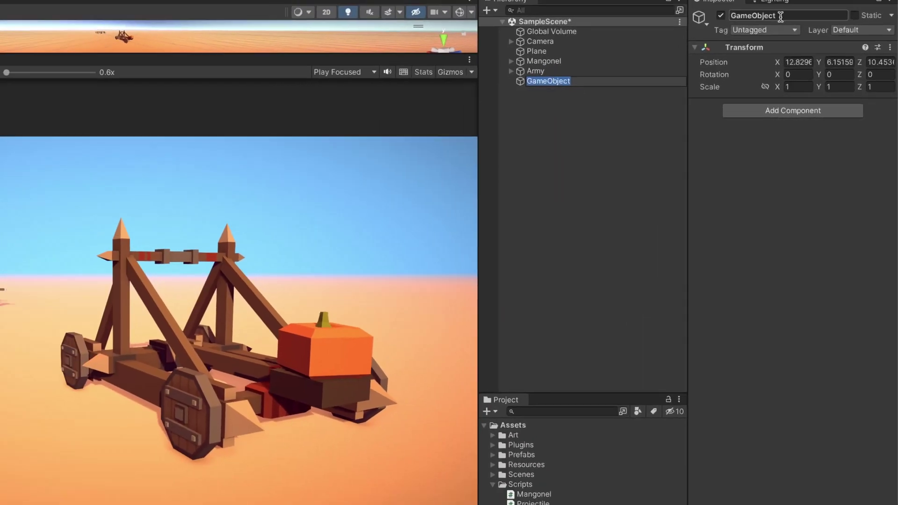
type("Targ")
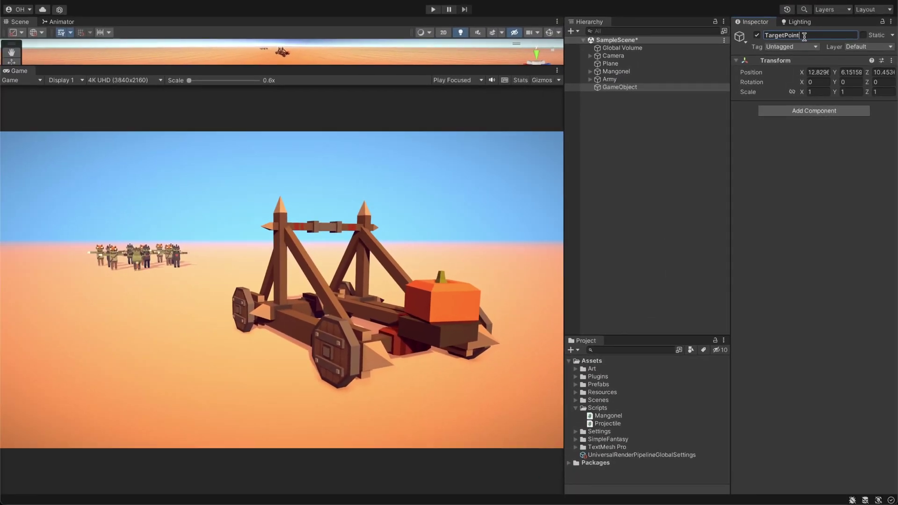
type("etPoint")
key("Return")
right_click(777, 60)
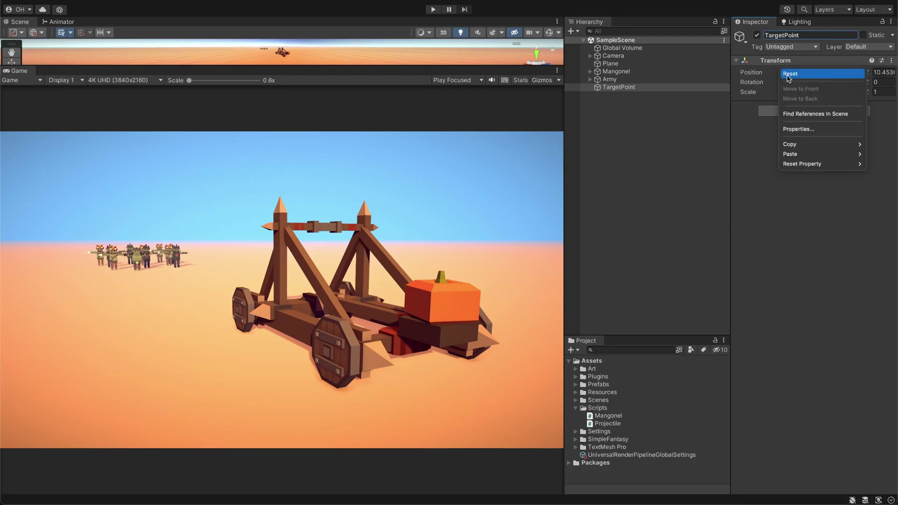
left_click(795, 72)
Enlarge the scene view and move TargetPoint to the army, at about X -0.2, Z -44.6.
left_click_drag(448, 68, 450, 316)
key("w")
key("f")
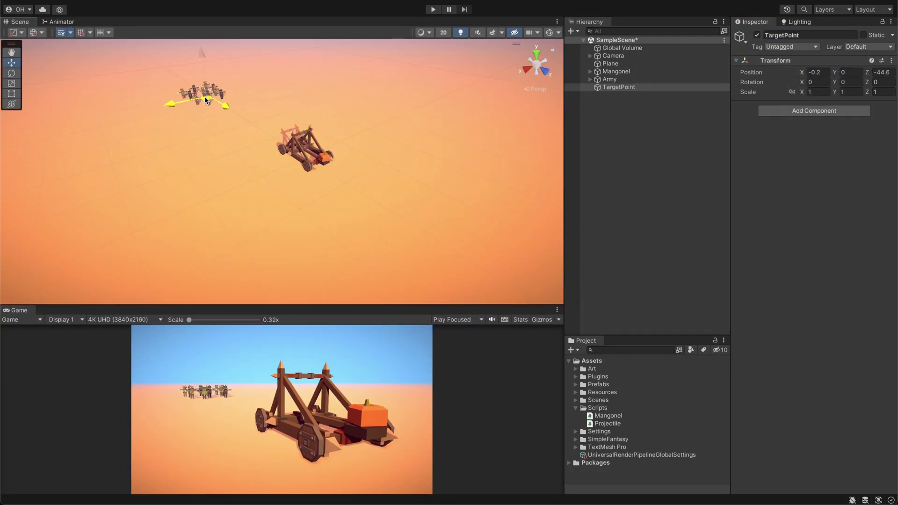
Assign the TargetPoint object to the Target Point field of Mangonel's script.
left_click(616, 71)
left_click_drag(618, 87, 812, 150)
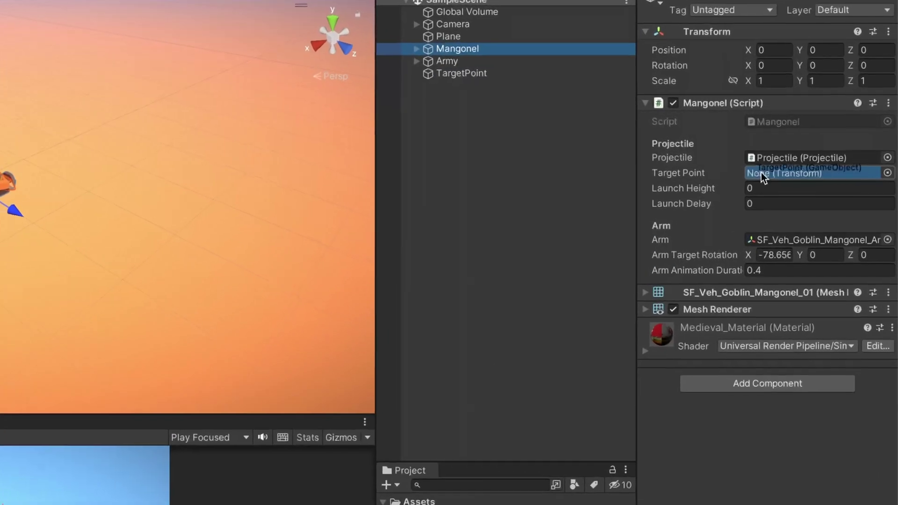
left_click_drag(761, 172, 779, 177)
Set Mangonel's Launch Height to 10 and Launch Delay to 0.2.
left_click(776, 189)
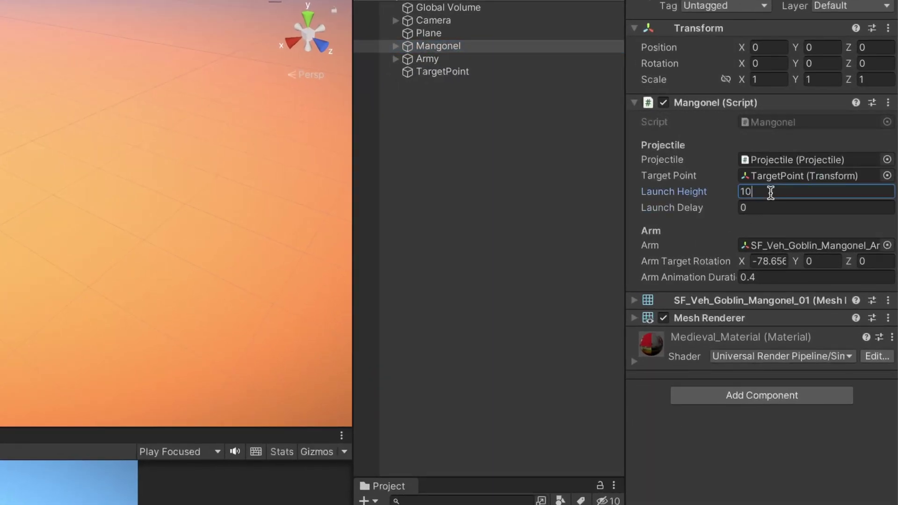
left_click(749, 207)
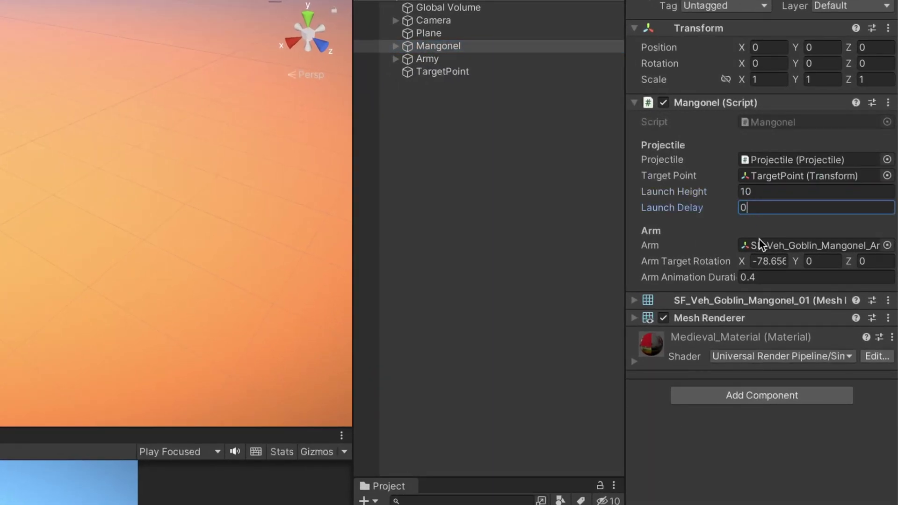
type(".2")
key("Return")
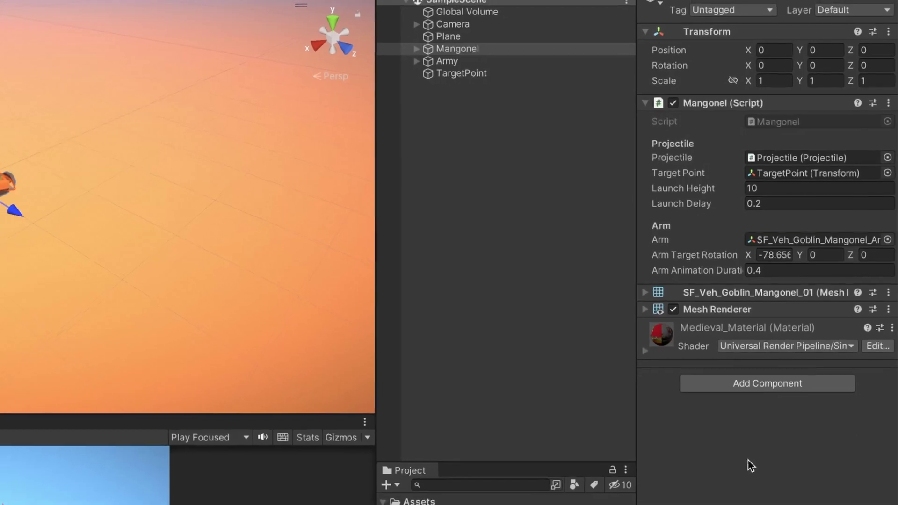
key("ctrl+p")
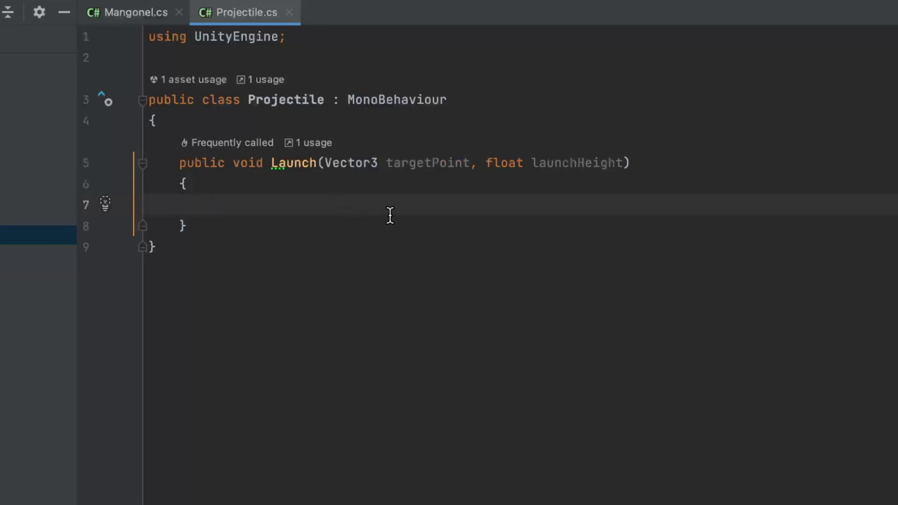
In Projectile.cs, detach the projectile at the start of the Launch method with transform.SetParent(null).
type("transform.set")
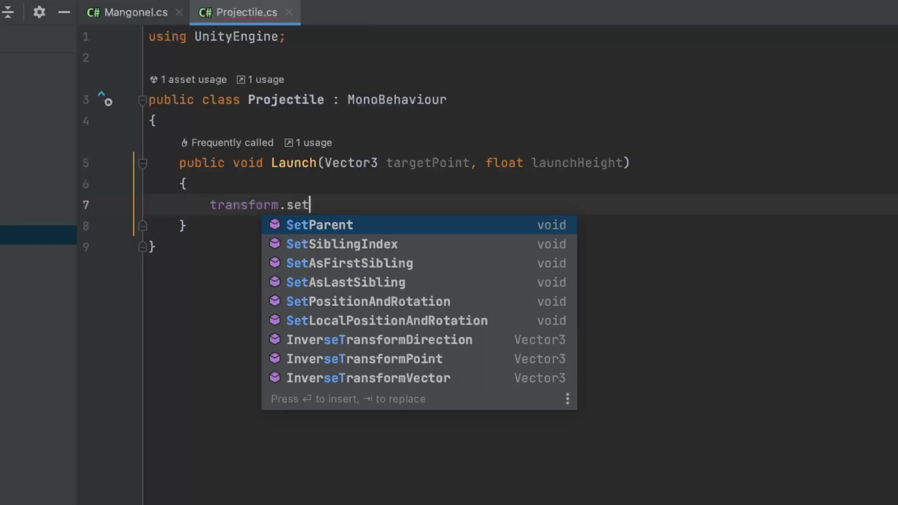
key("Return")
type("null")
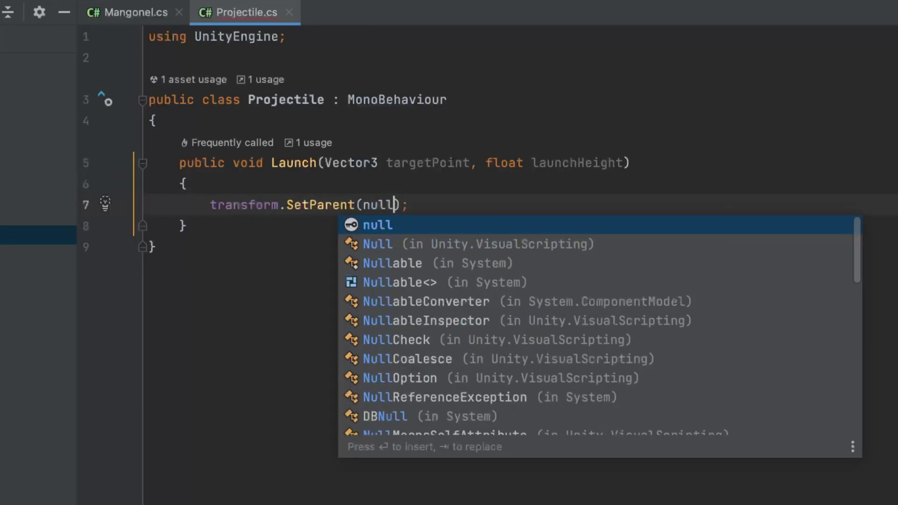
key("Escape")
Below SetParent, add a transform.DOJump call with targetPoint, launchHeight, 1 jump and _duration as its arguments.
key("ctrl+shift+Return")
type("tra")
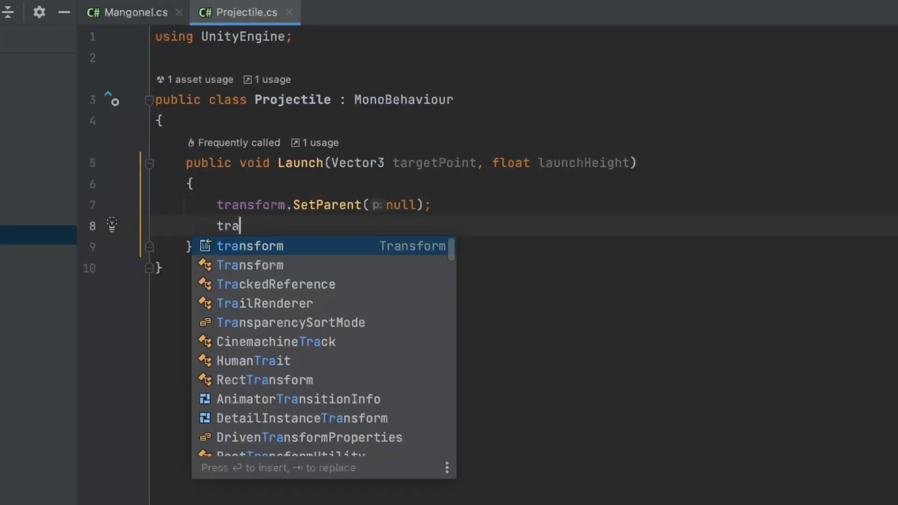
key("Return")
type(".DOJu")
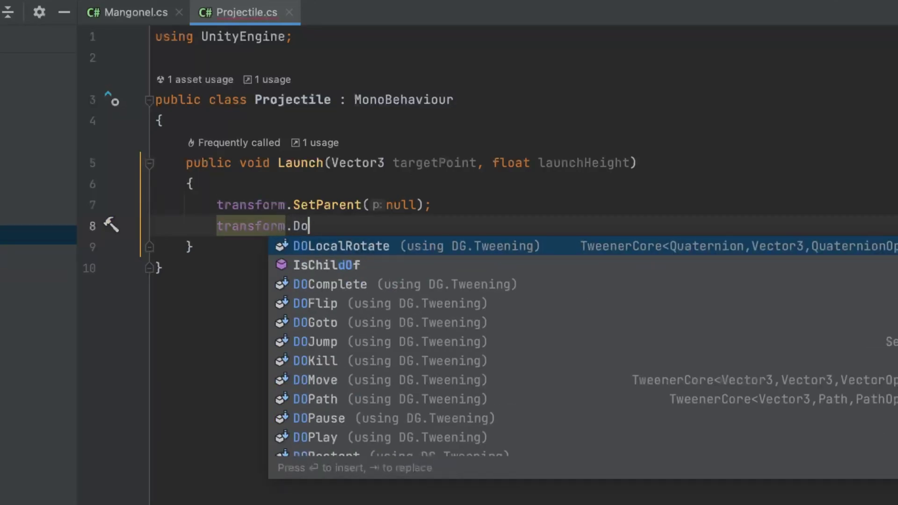
key("Return")
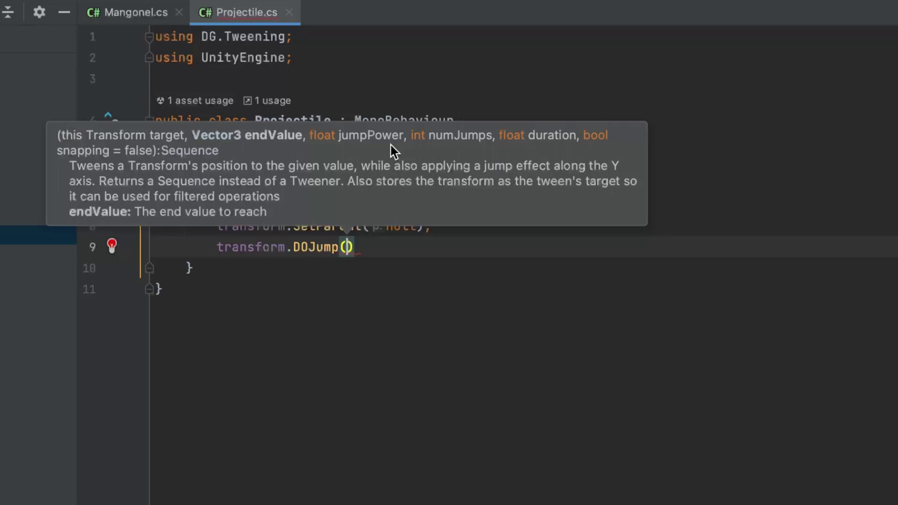
type("targetPoint")
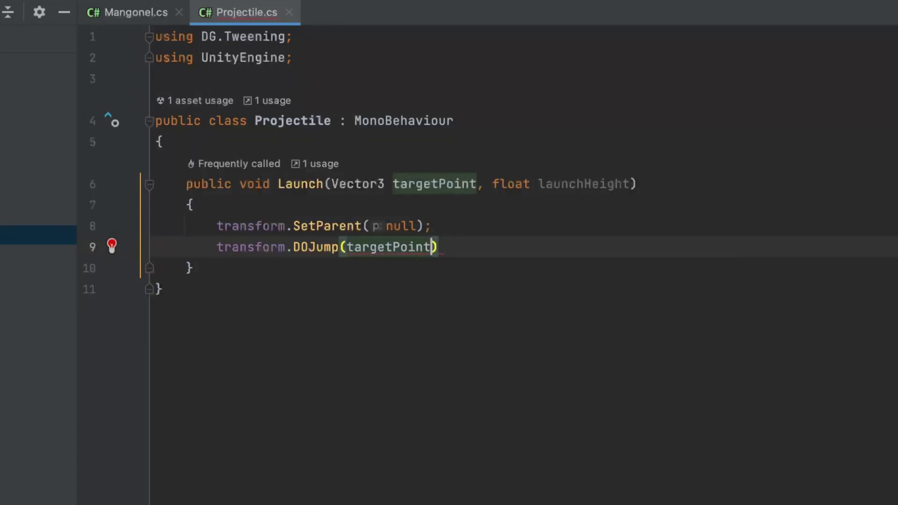
type(", la")
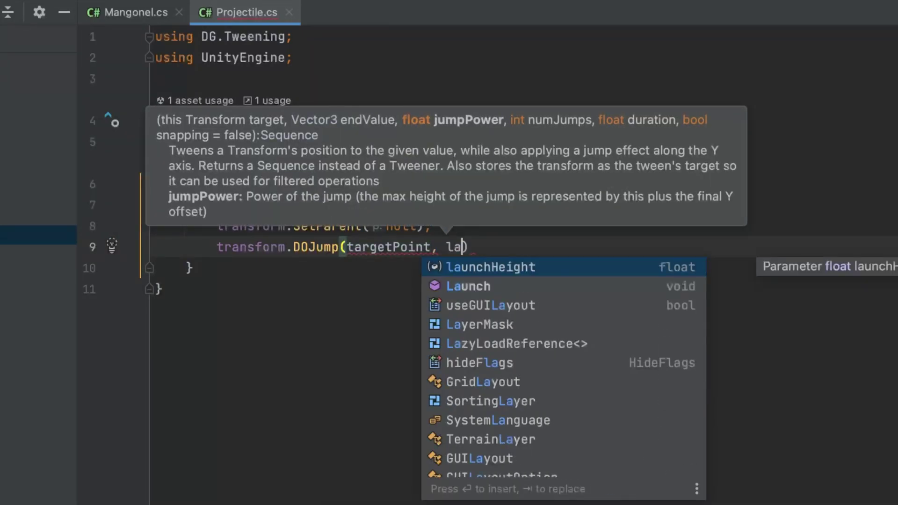
type("unchHeight, 1")
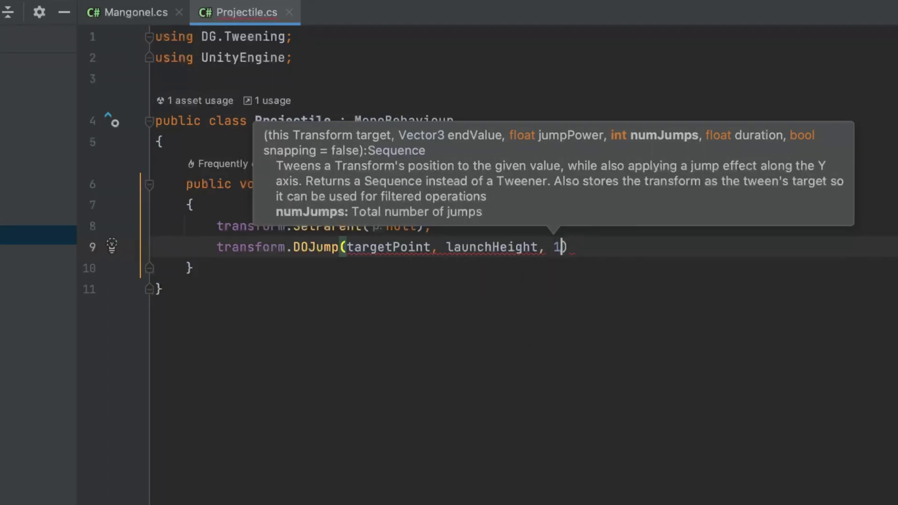
type(",")
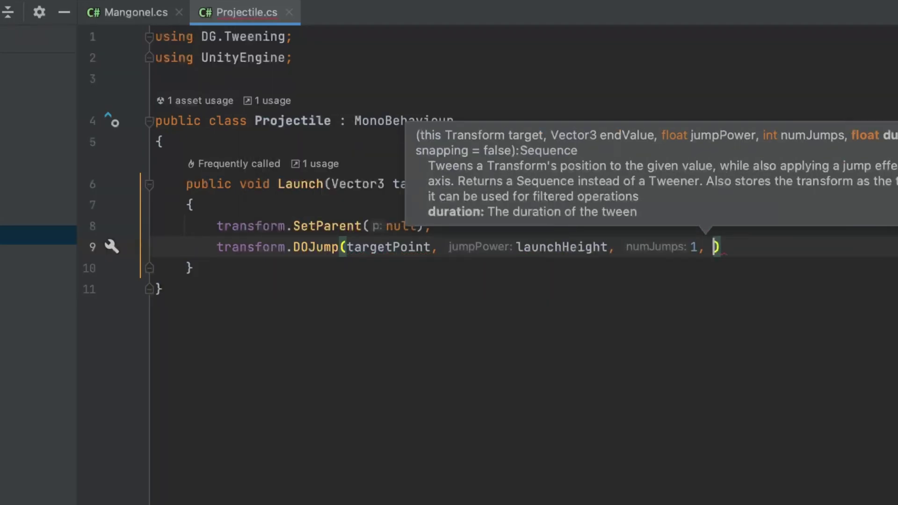
key("Escape")
type("_duration);")
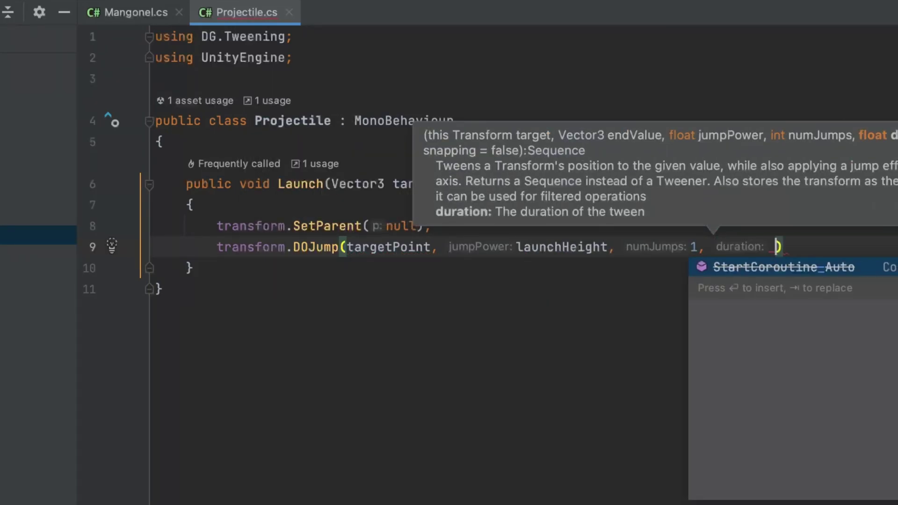
Declare a serialized private float _duration = 1.5f at the top of the Projectile class.
left_click(162, 142)
key("Return")
key("Return")
key("Up")
type("[SerializeField] private float ")
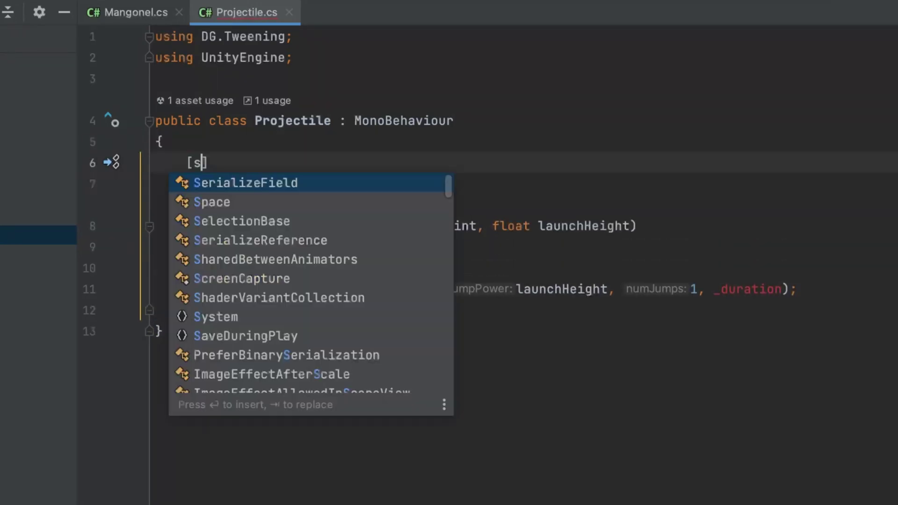
type("_duration = 1.5f;")
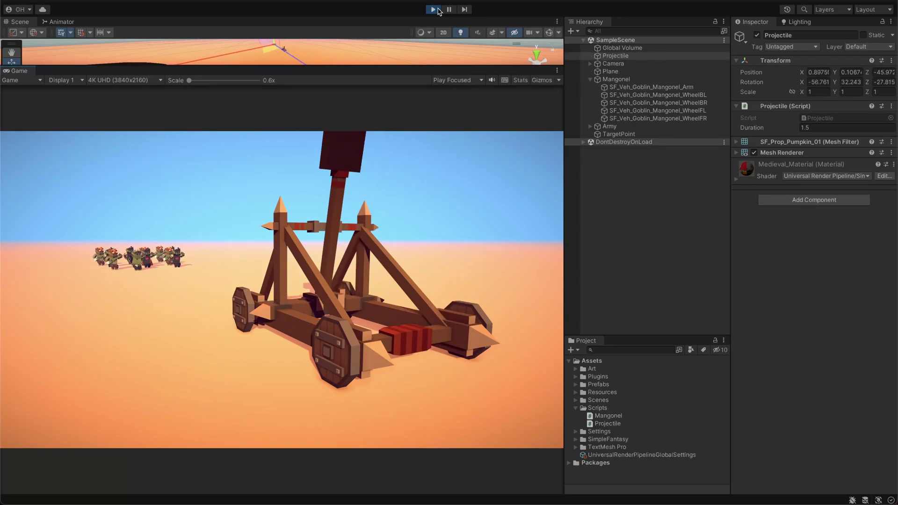
Stop the running game in Unity and run it again to test the projectile launch.
left_click(435, 10)
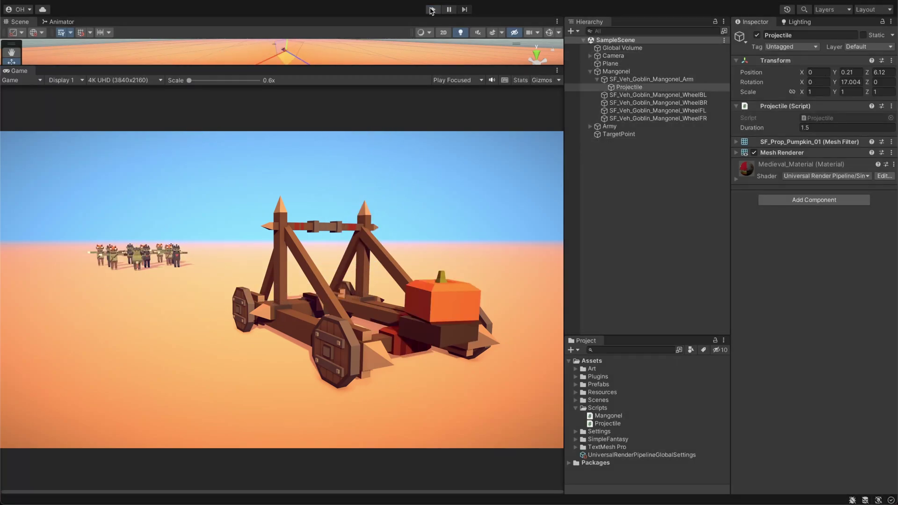
key("ctrl+p")
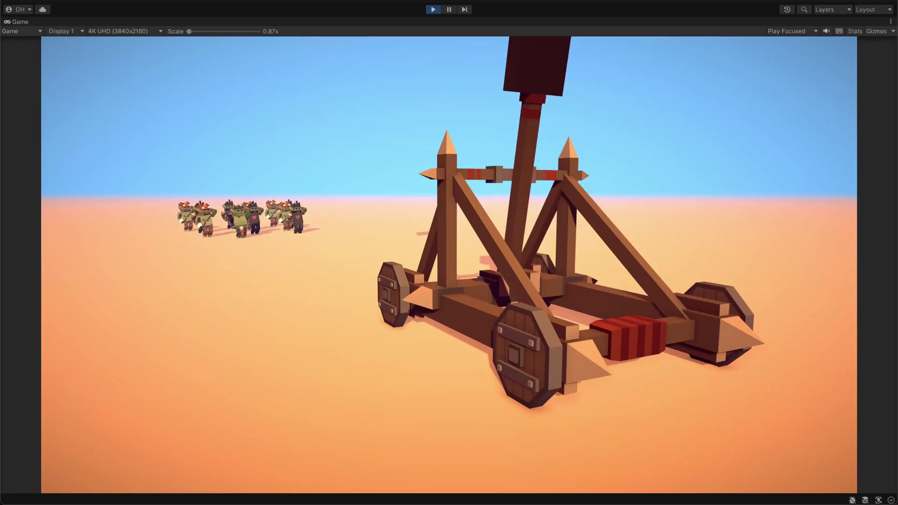